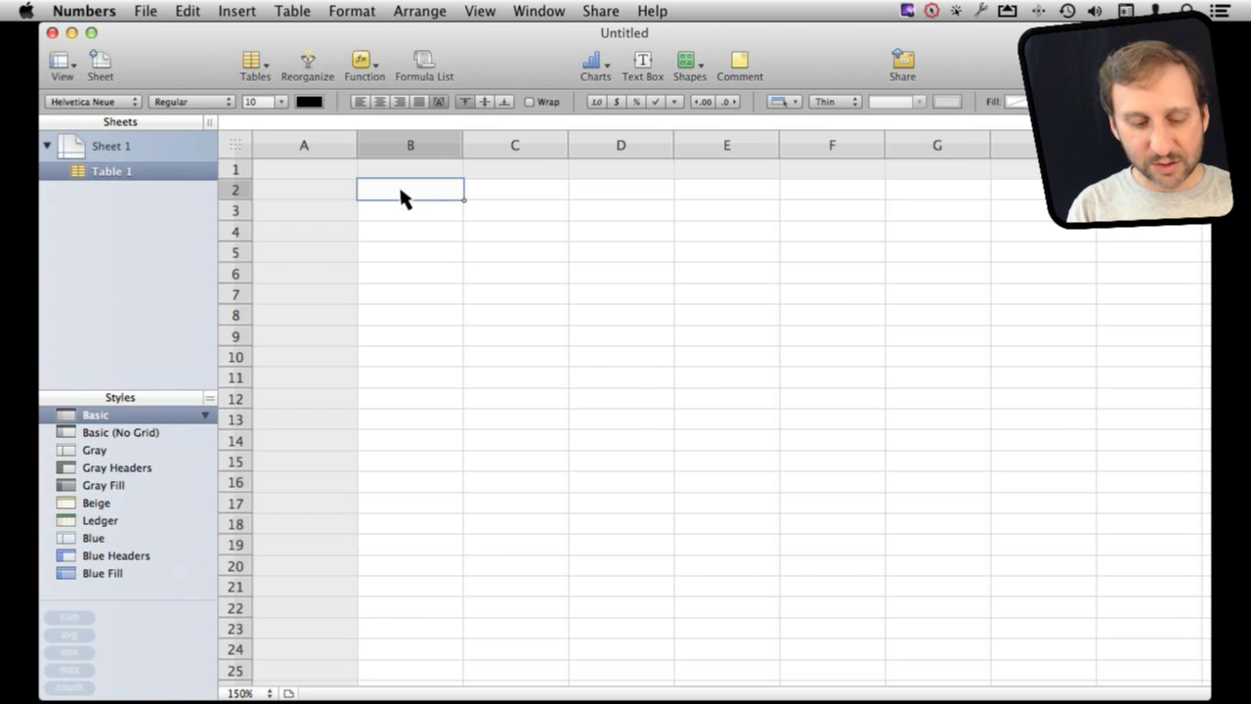
# Step: Enter 120 in B2 and give it the Duration cell format
pyautogui.write('120')
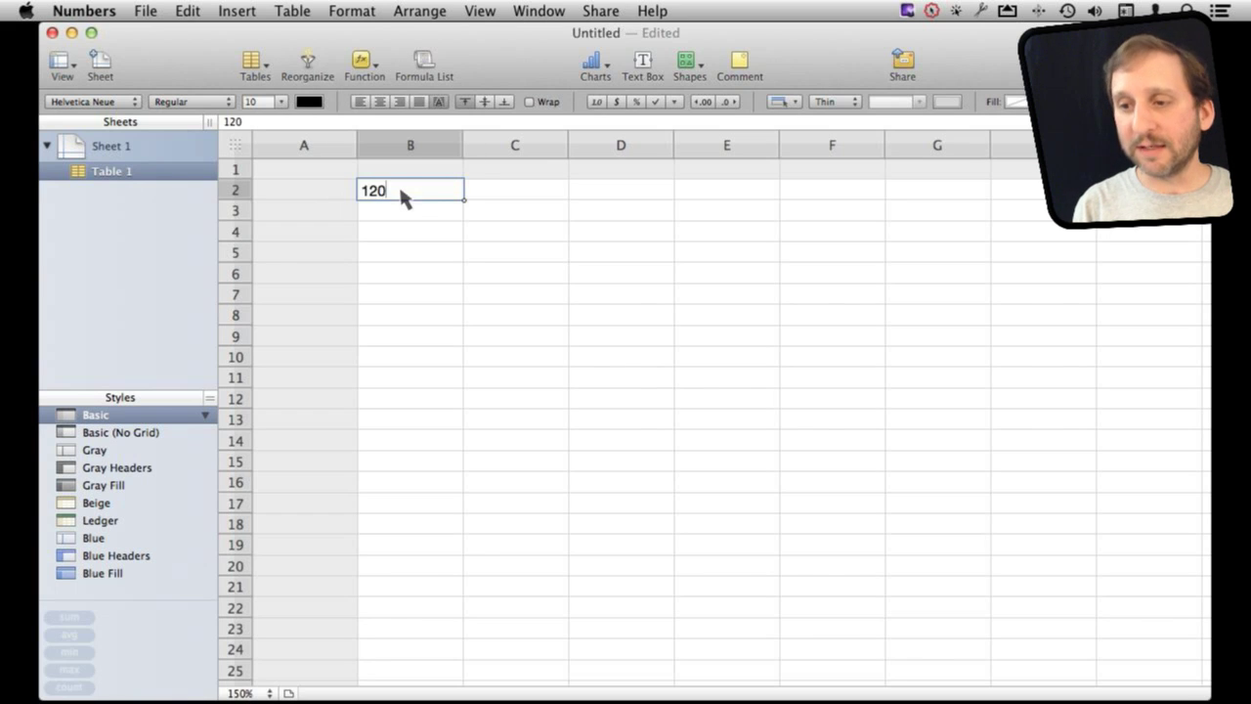
pyautogui.press('Return')
pyautogui.click(402, 192)
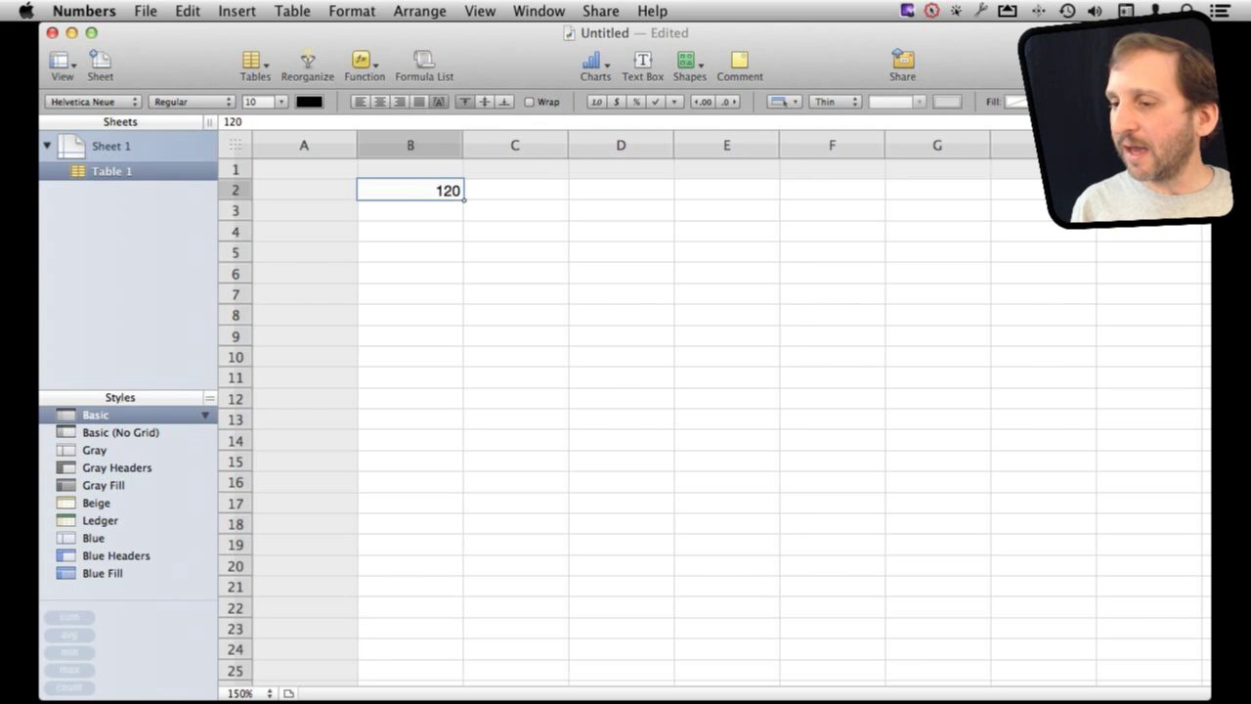
pyautogui.press('super+alt+i')
pyautogui.click(649, 51)
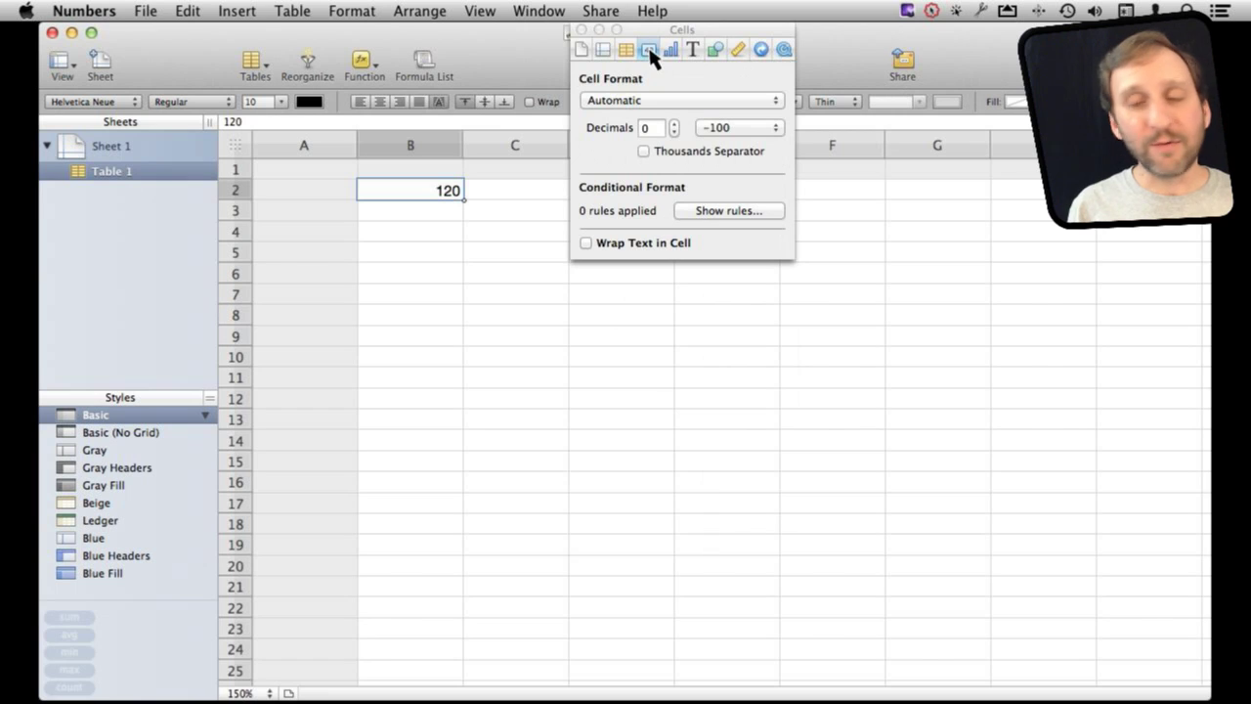
pyautogui.click(651, 104)
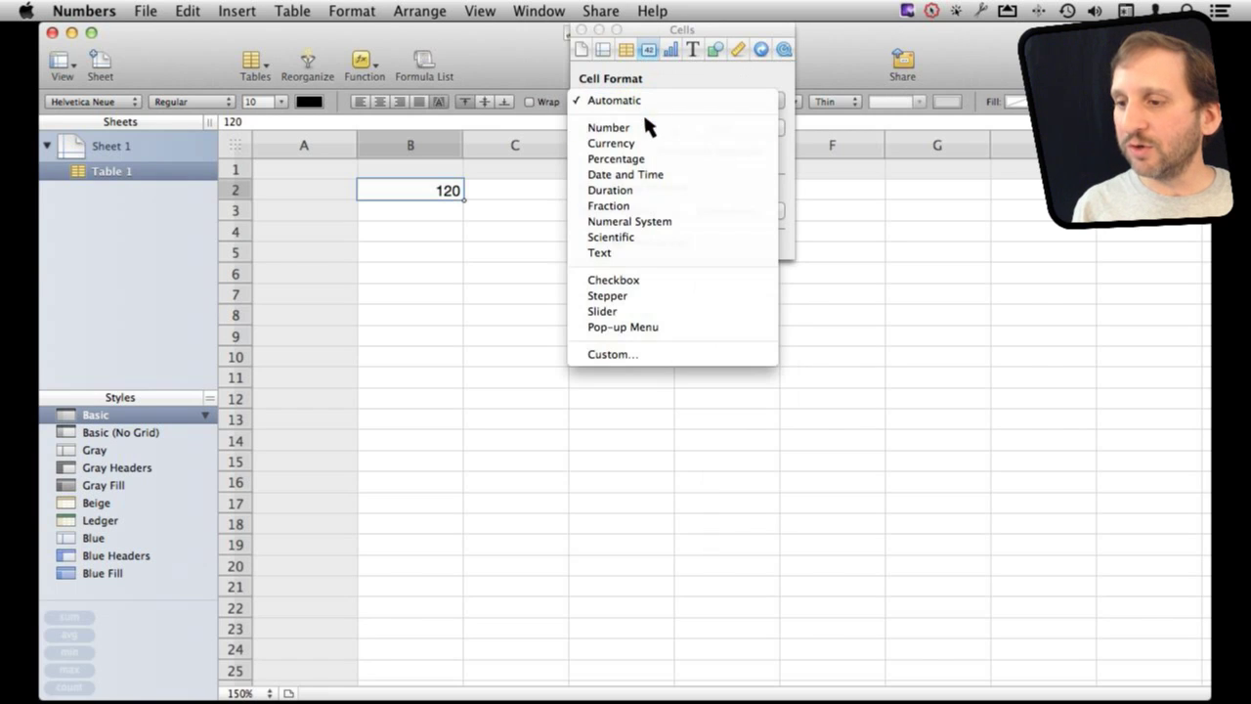
pyautogui.click(645, 192)
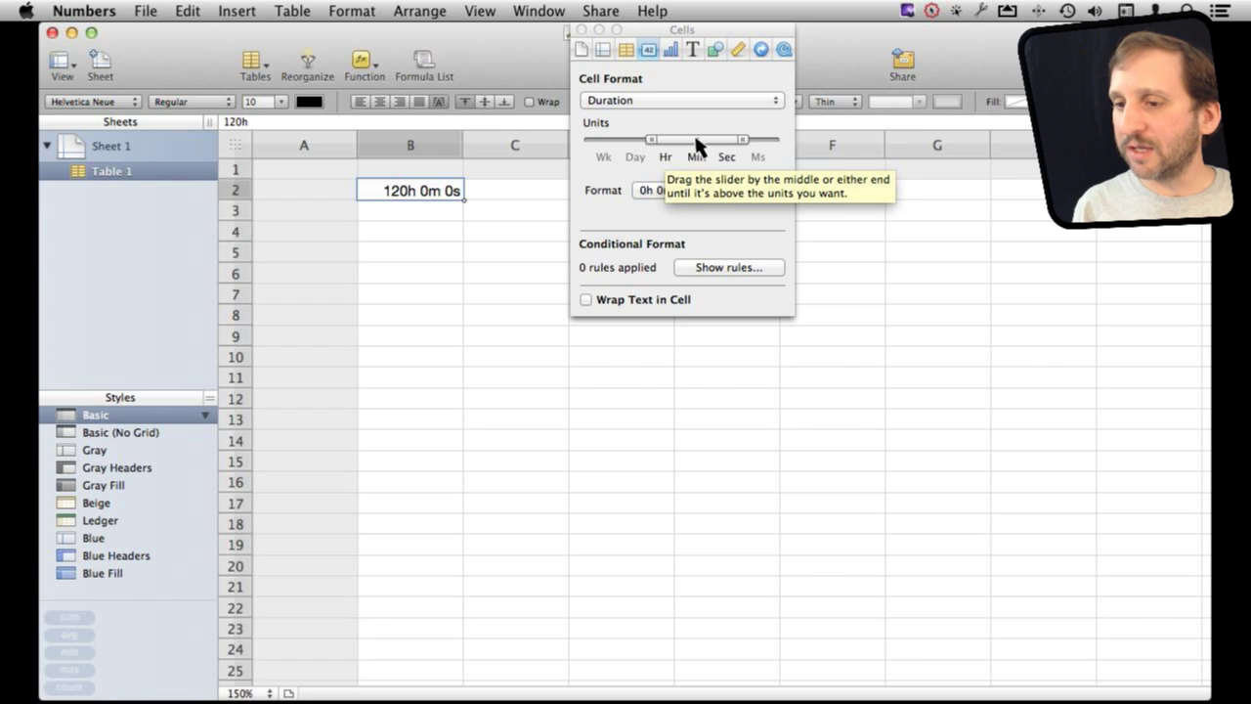
# Step: Limit B2's duration units to minutes and seconds and settle on the 0m 0s style
pyautogui.moveTo(697, 142); pyautogui.dragTo(666, 144)
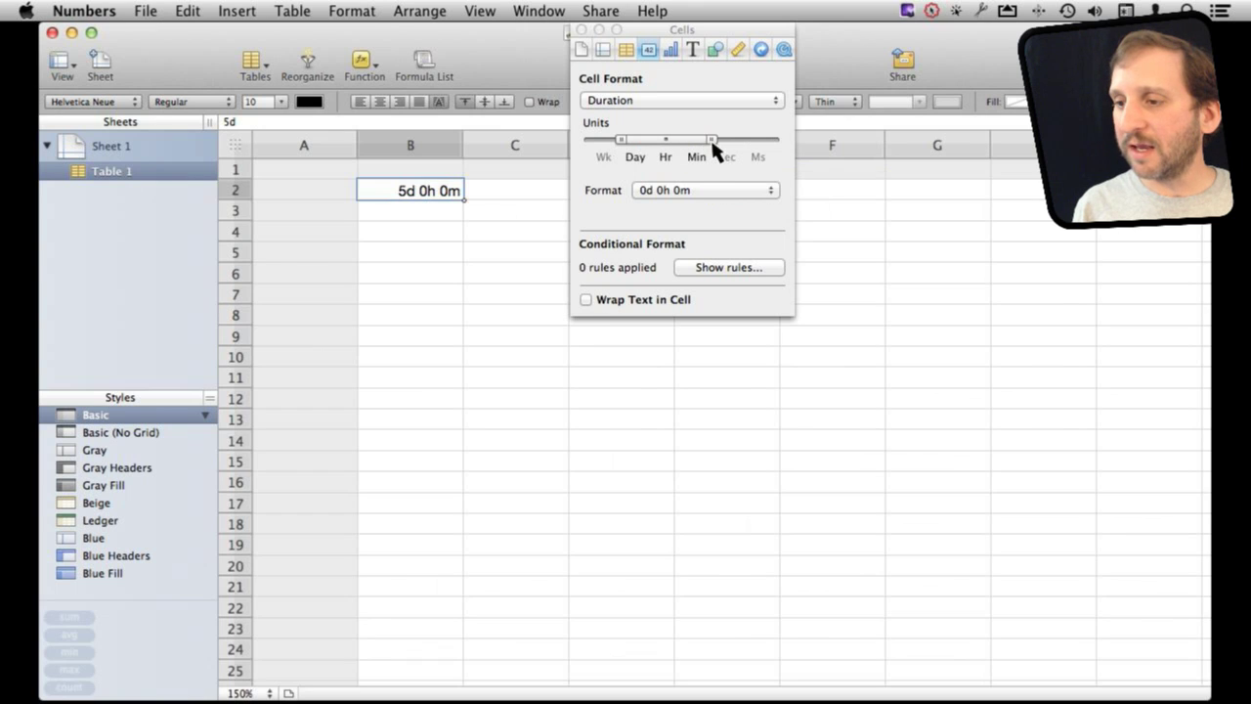
pyautogui.moveTo(712, 143)
pyautogui.mouseDown()
pyautogui.moveTo(760, 135)
pyautogui.moveTo(651, 143)
pyautogui.moveTo(707, 141)
pyautogui.mouseUp()
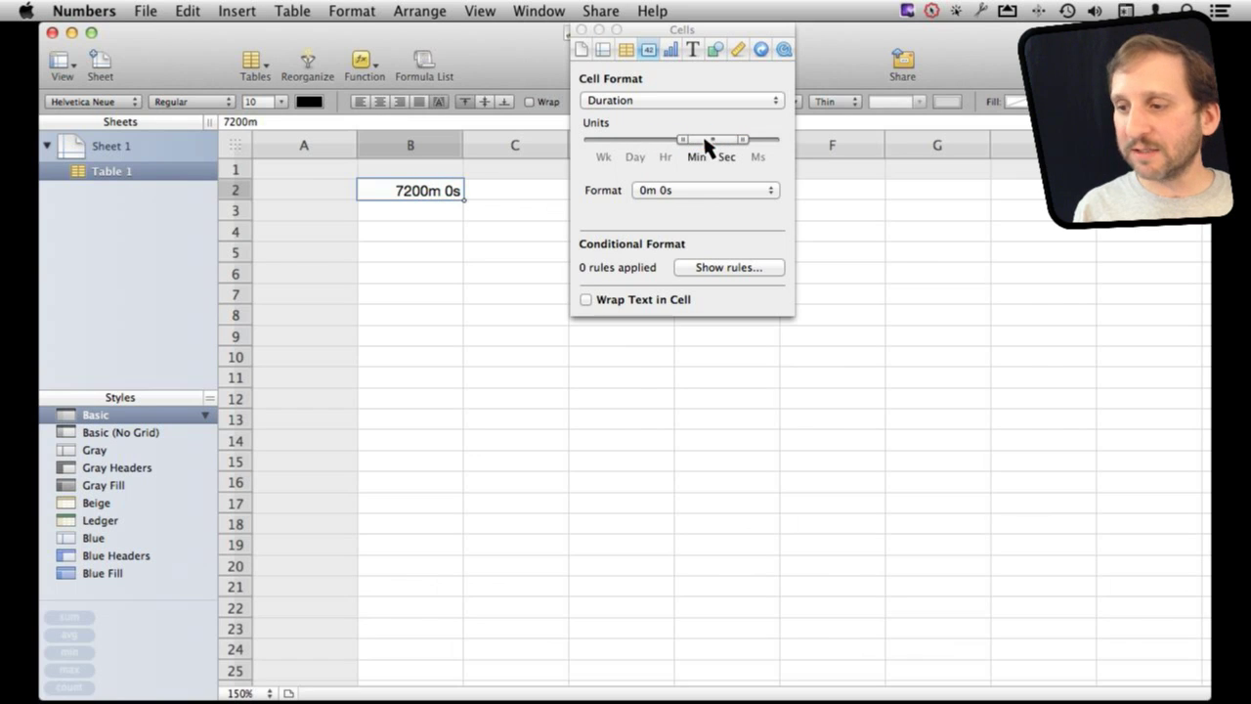
pyautogui.click(672, 196)
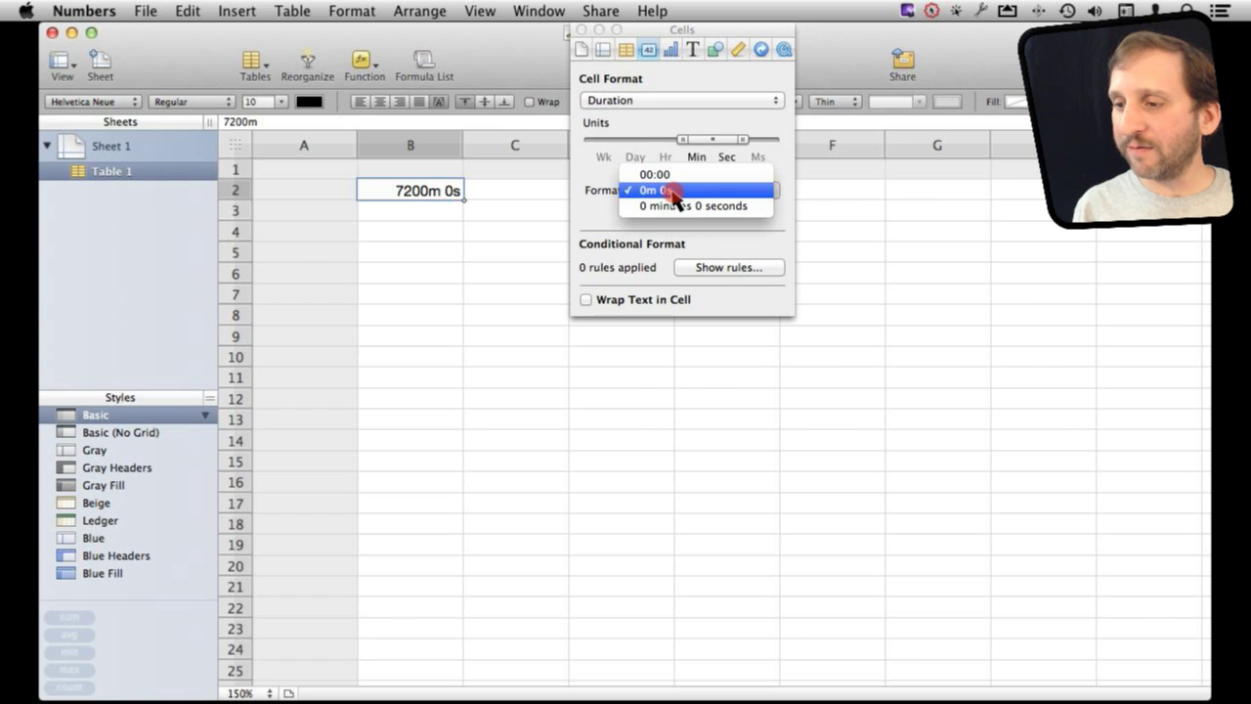
pyautogui.click(673, 176)
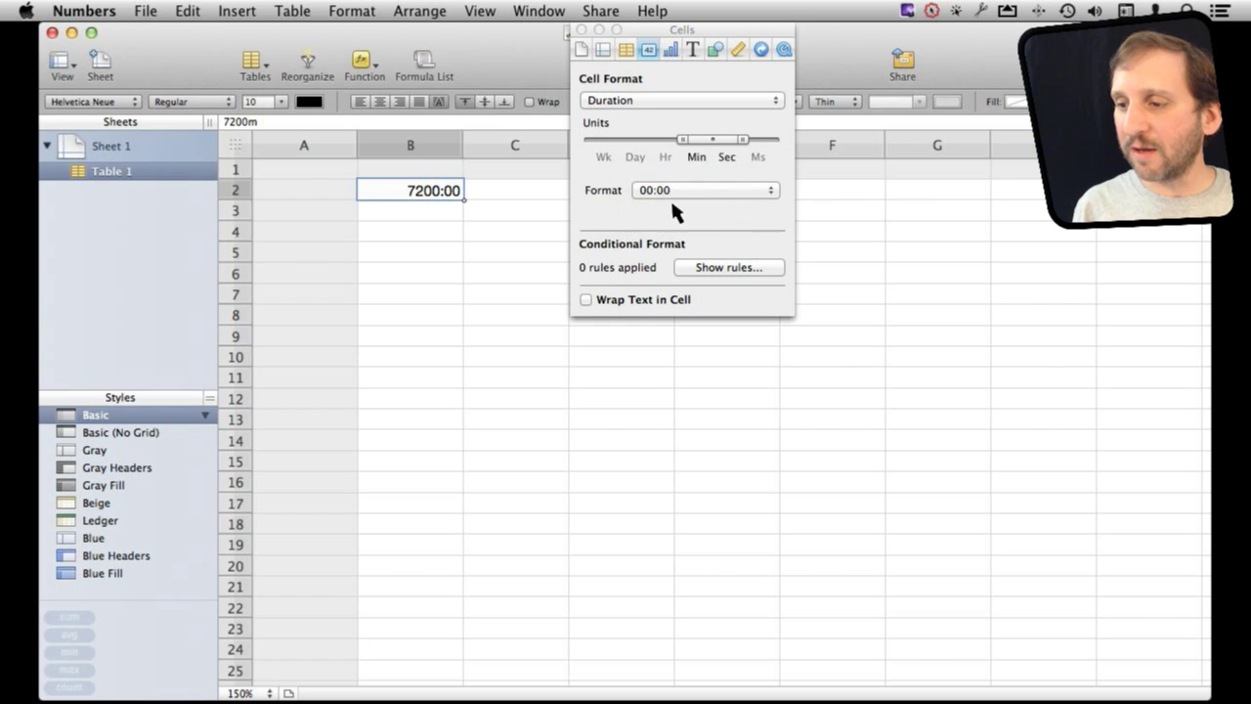
pyautogui.click(676, 191)
pyautogui.click(672, 205)
pyautogui.click(675, 192)
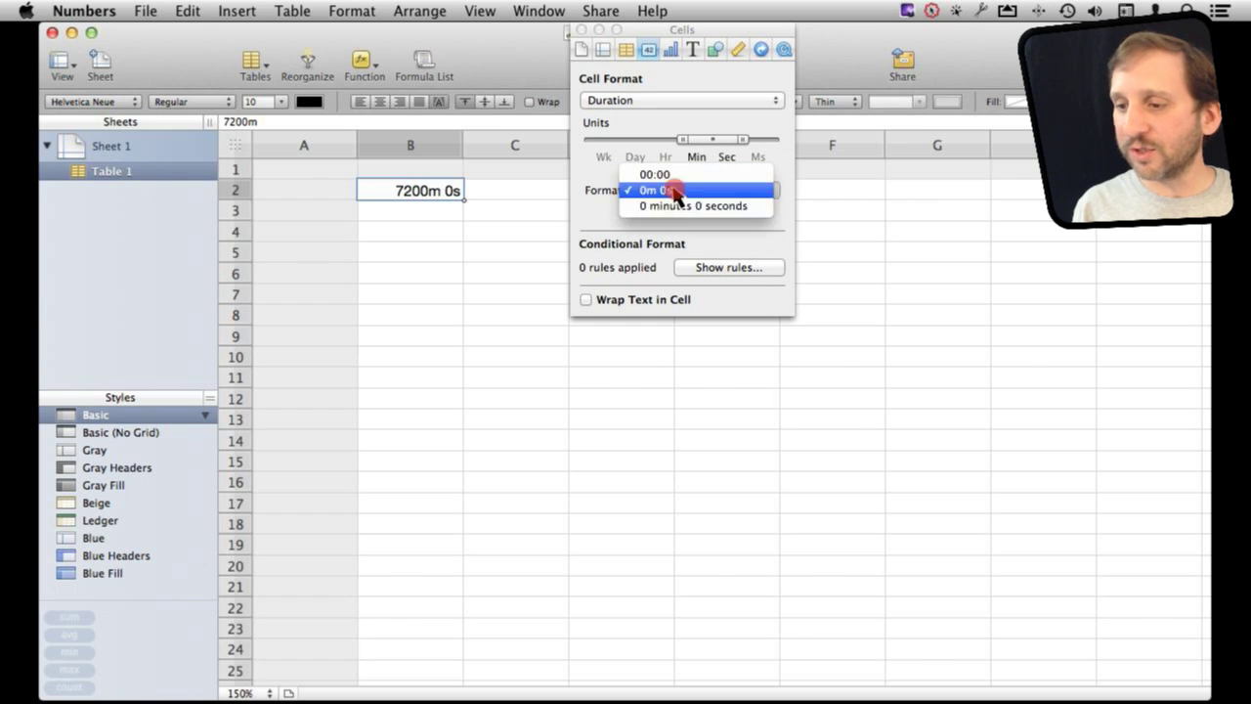
pyautogui.click(675, 205)
pyautogui.click(674, 192)
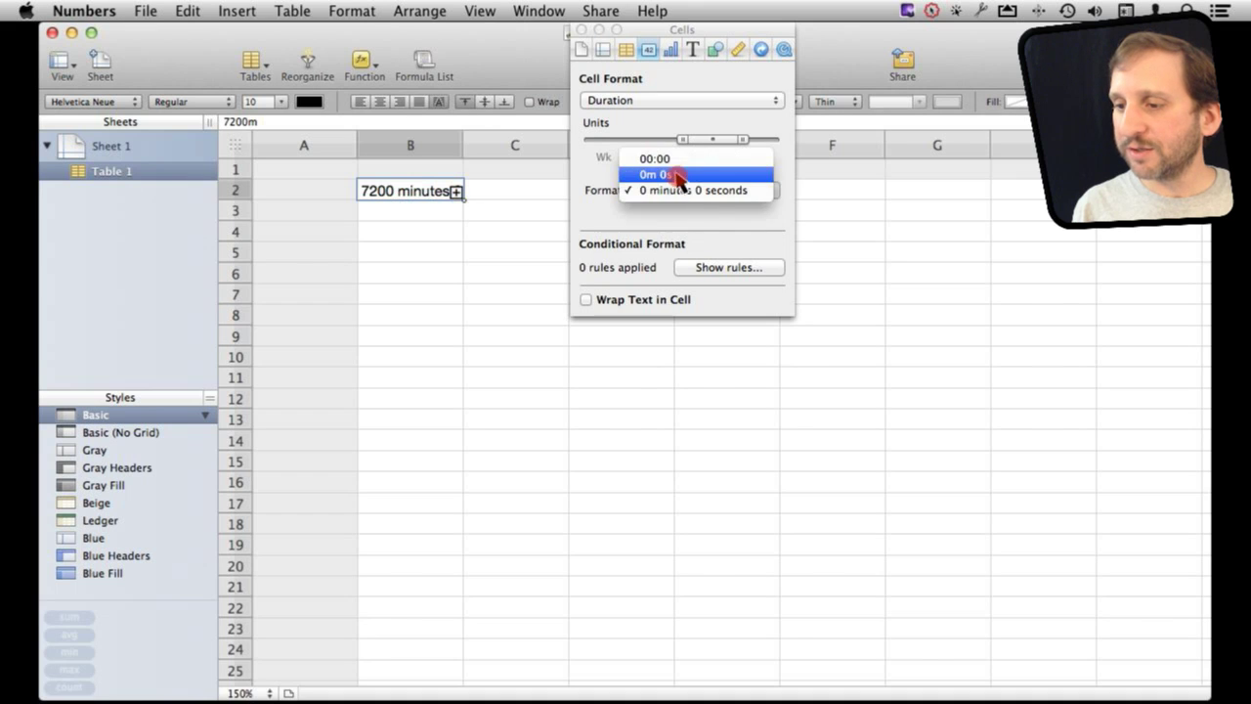
pyautogui.click(680, 176)
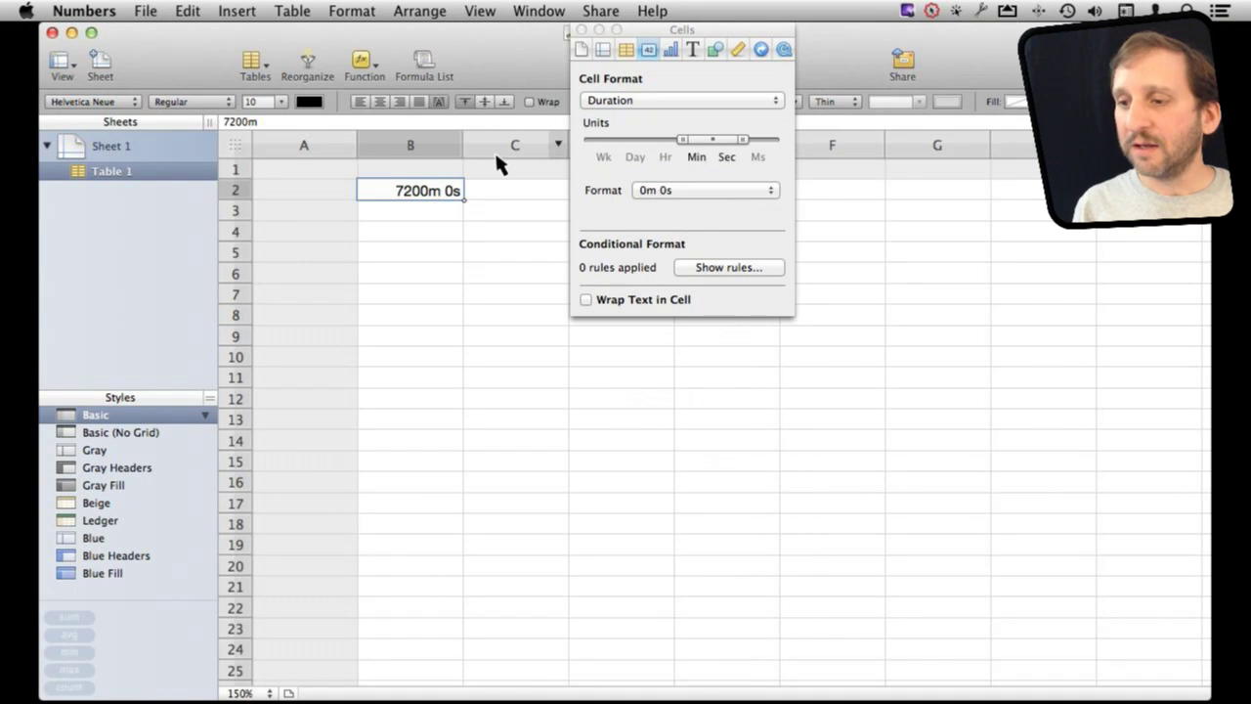
# Step: Enter 120s in B2, shown as 2m 0s, and briefly try seconds-only units
pyautogui.doubleClick(435, 198)
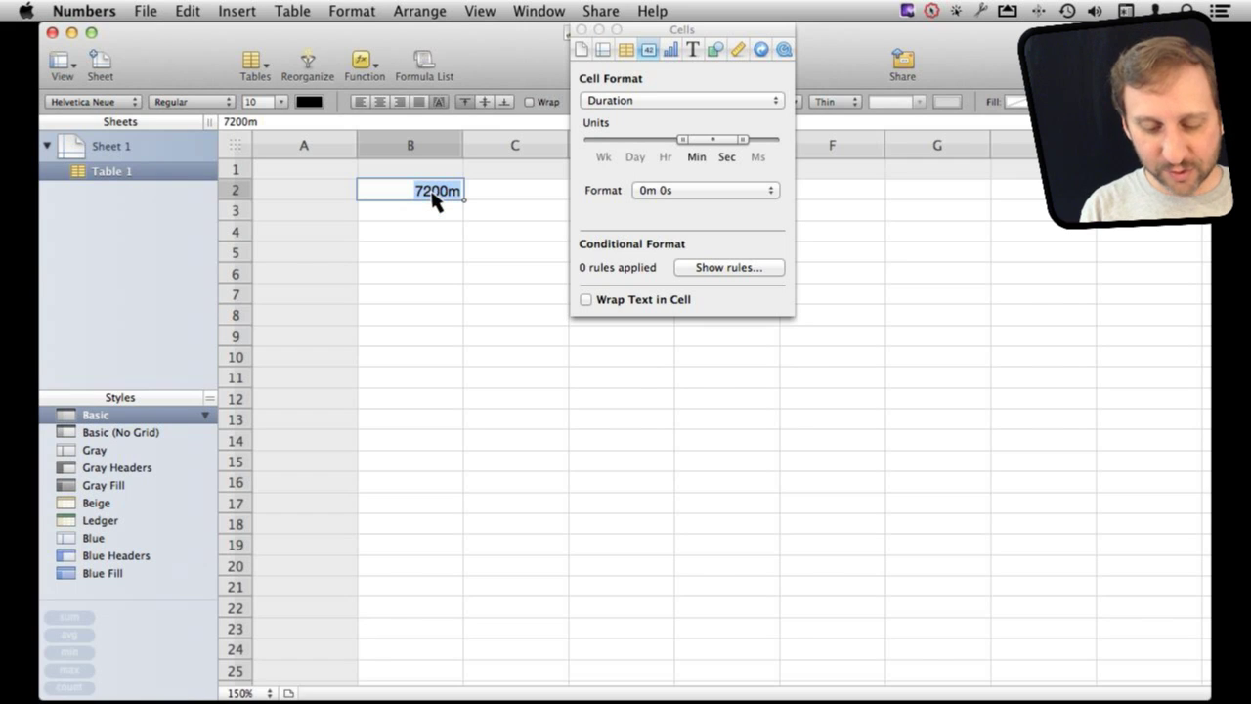
pyautogui.write('120s')
pyautogui.press('Return')
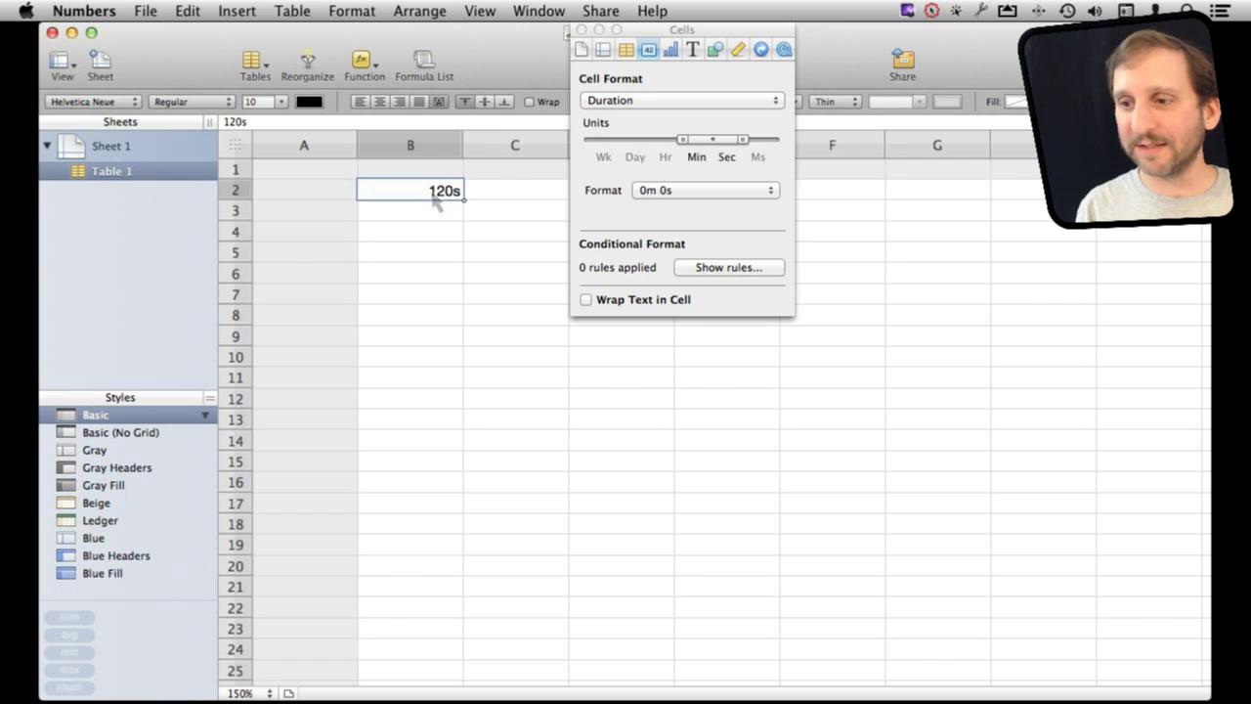
pyautogui.press('Return')
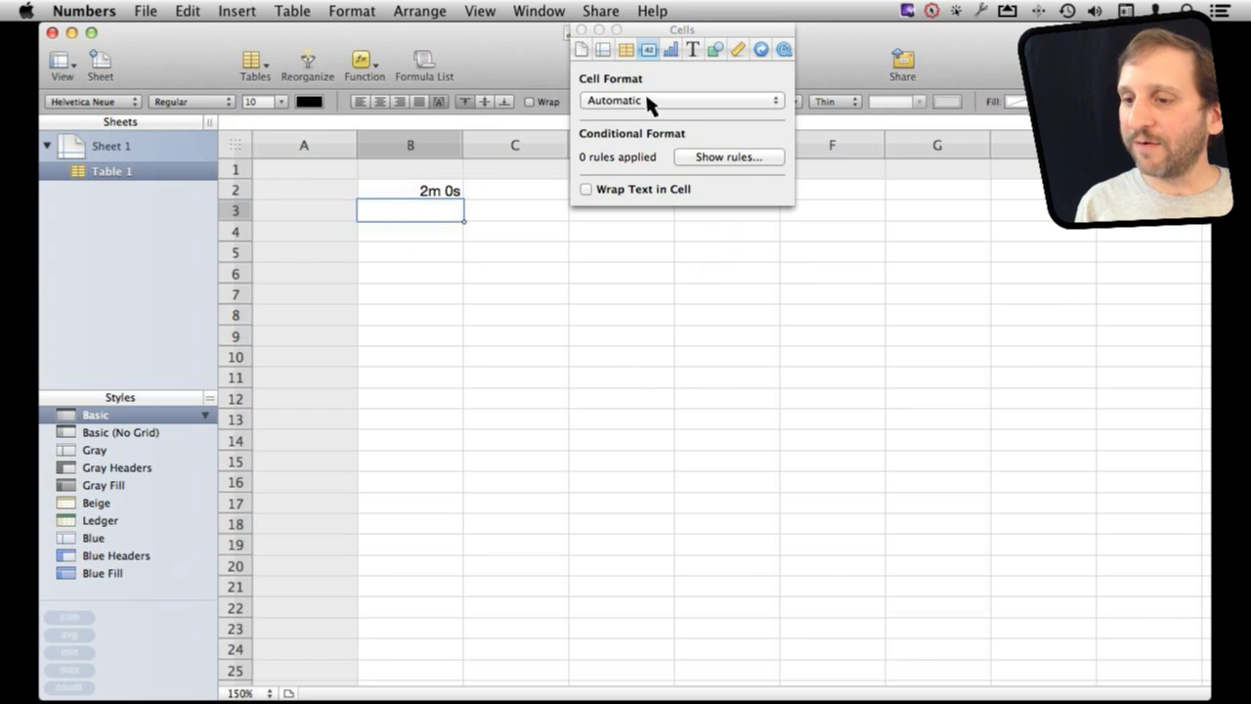
pyautogui.click(455, 196)
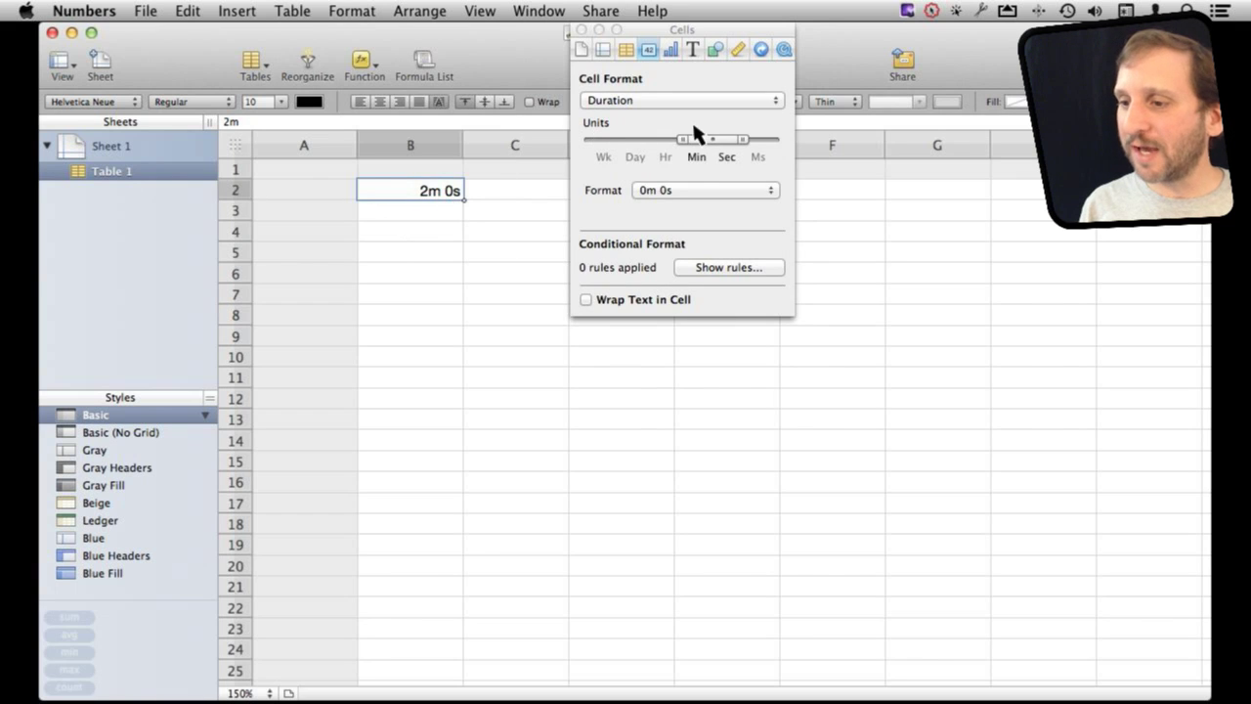
pyautogui.moveTo(682, 140); pyautogui.dragTo(711, 142)
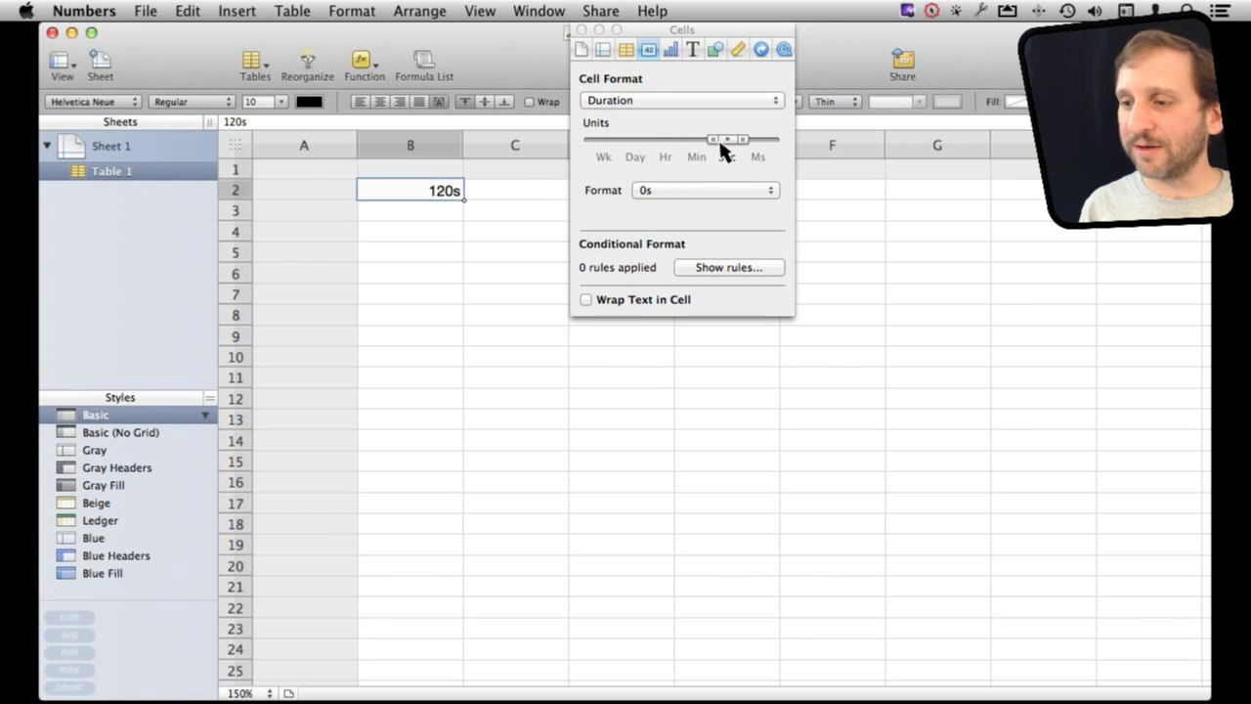
pyautogui.moveTo(710, 142); pyautogui.dragTo(684, 140)
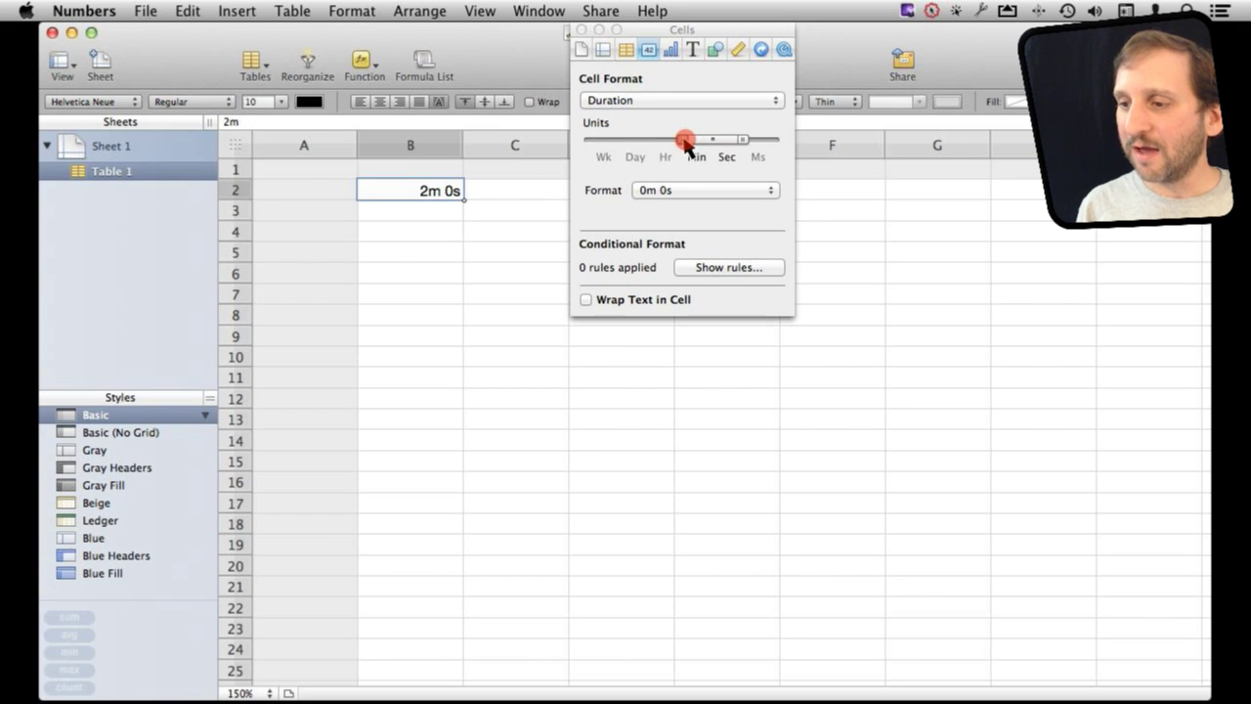
# Step: Replace B2's value with 121s, then with 4m 5s
pyautogui.doubleClick(430, 193)
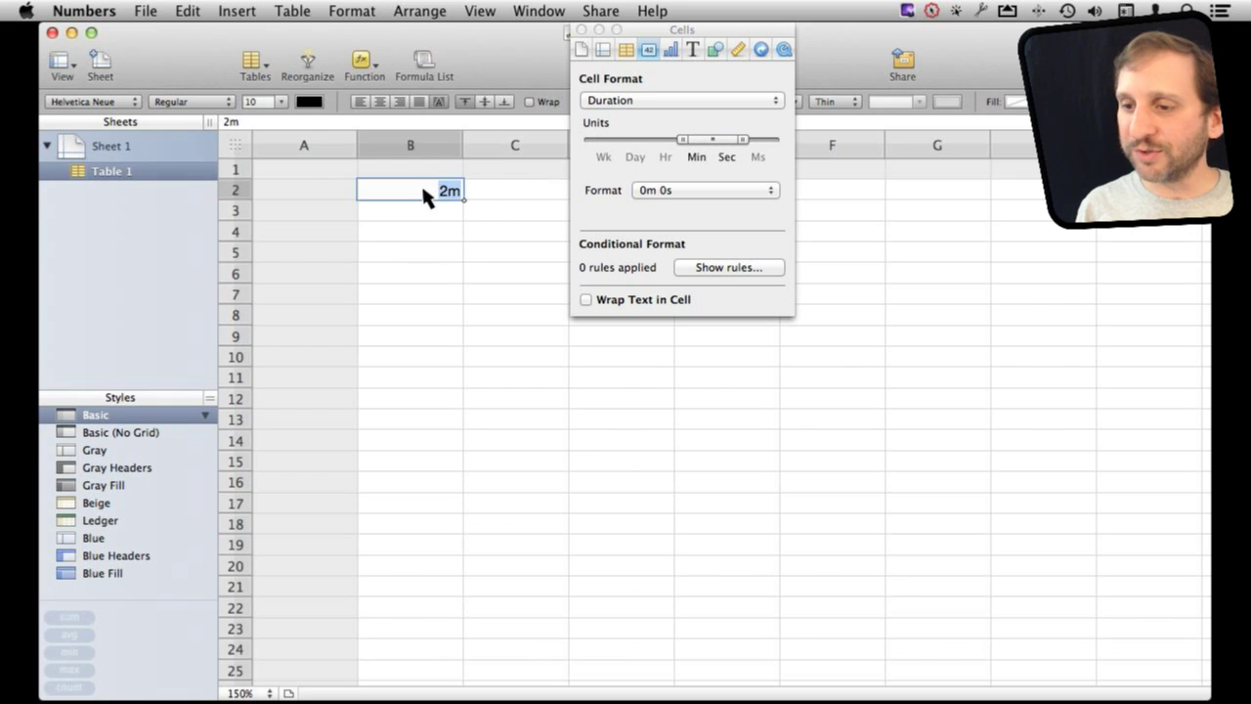
pyautogui.write('121s')
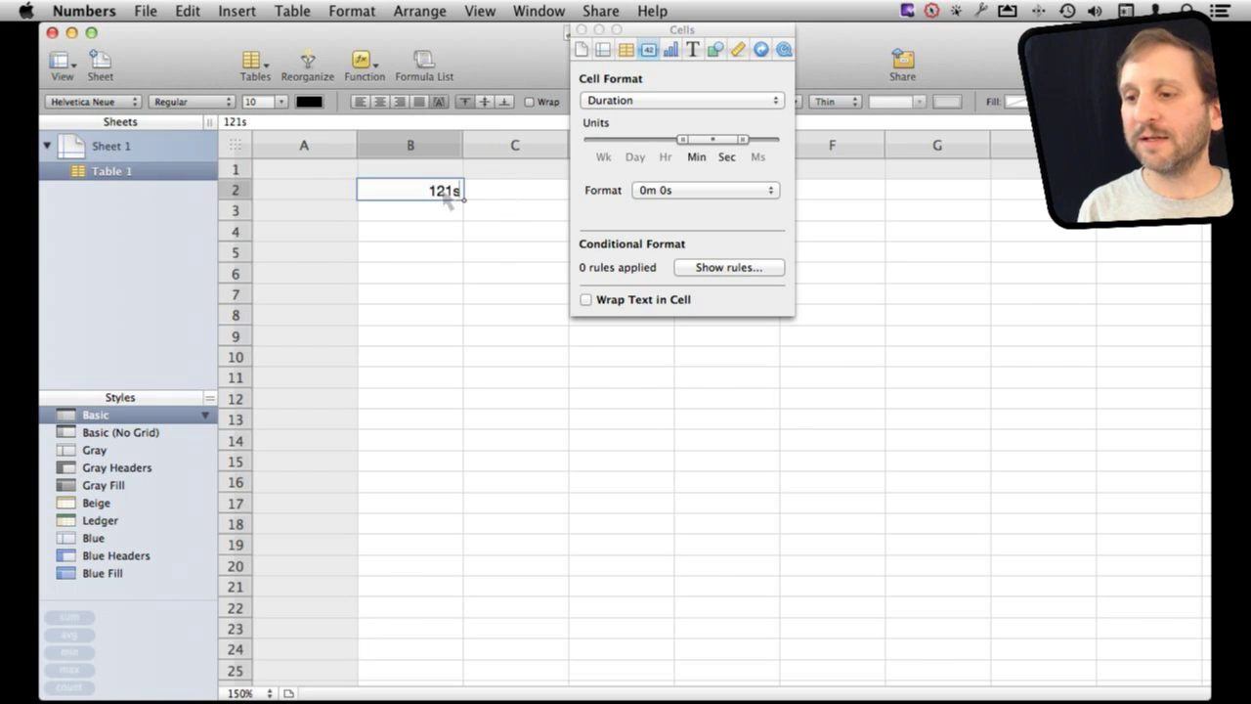
pyautogui.press('Return')
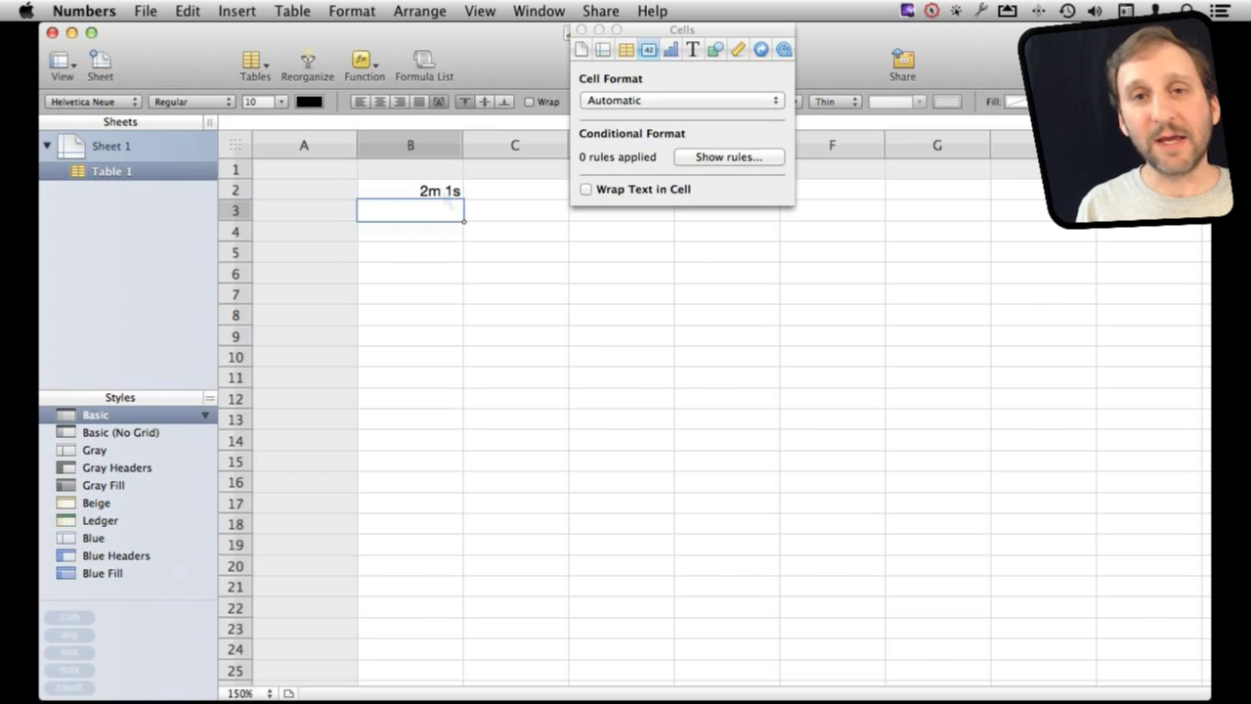
pyautogui.click(448, 191)
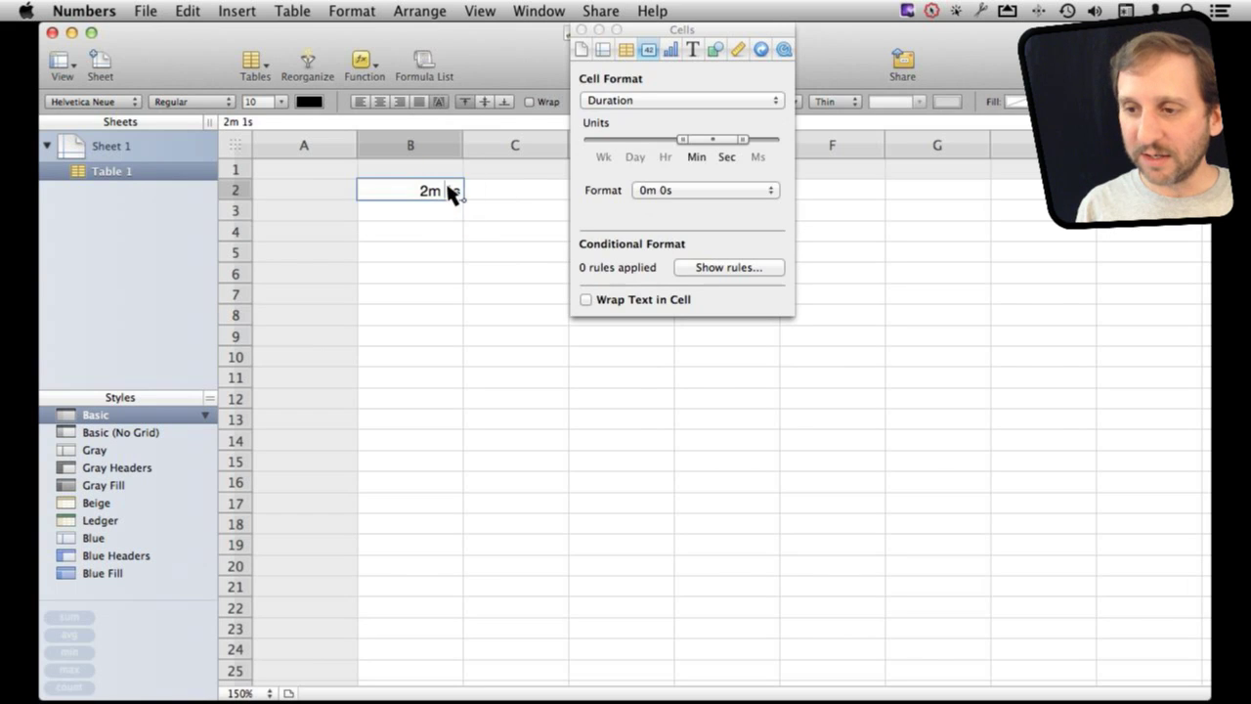
pyautogui.doubleClick(450, 192)
pyautogui.press('BackSpace')
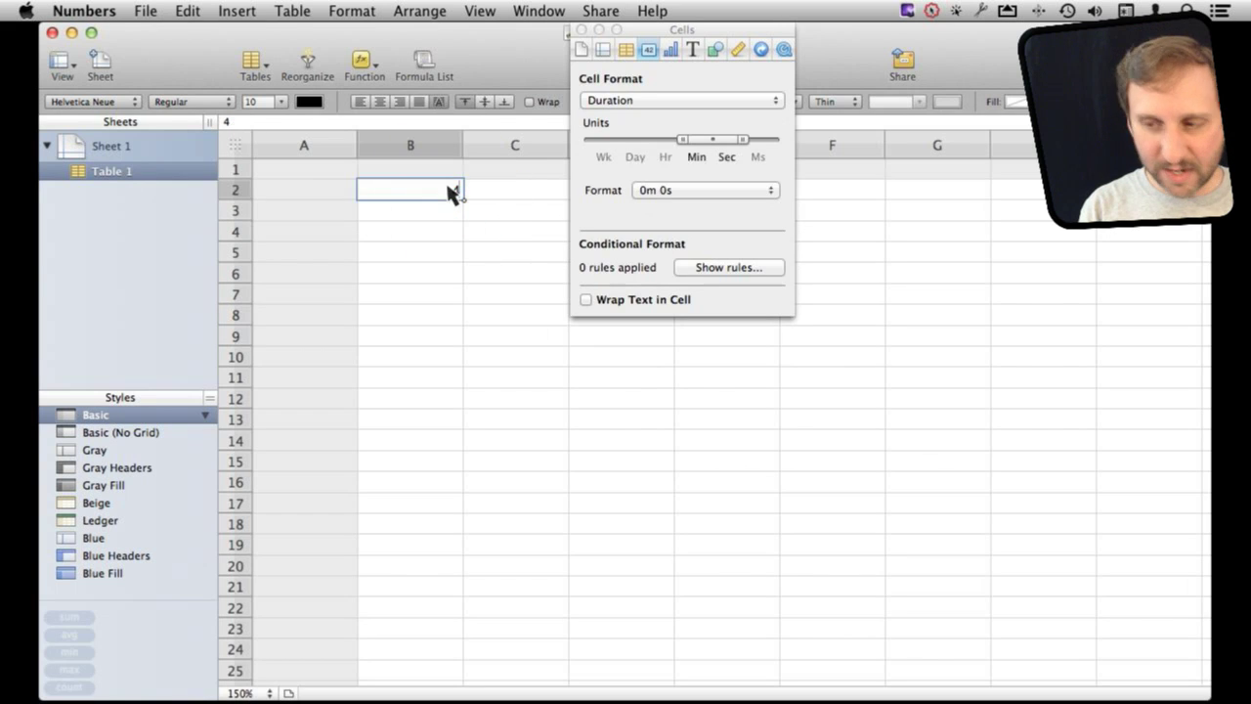
pyautogui.write('4m 5s')
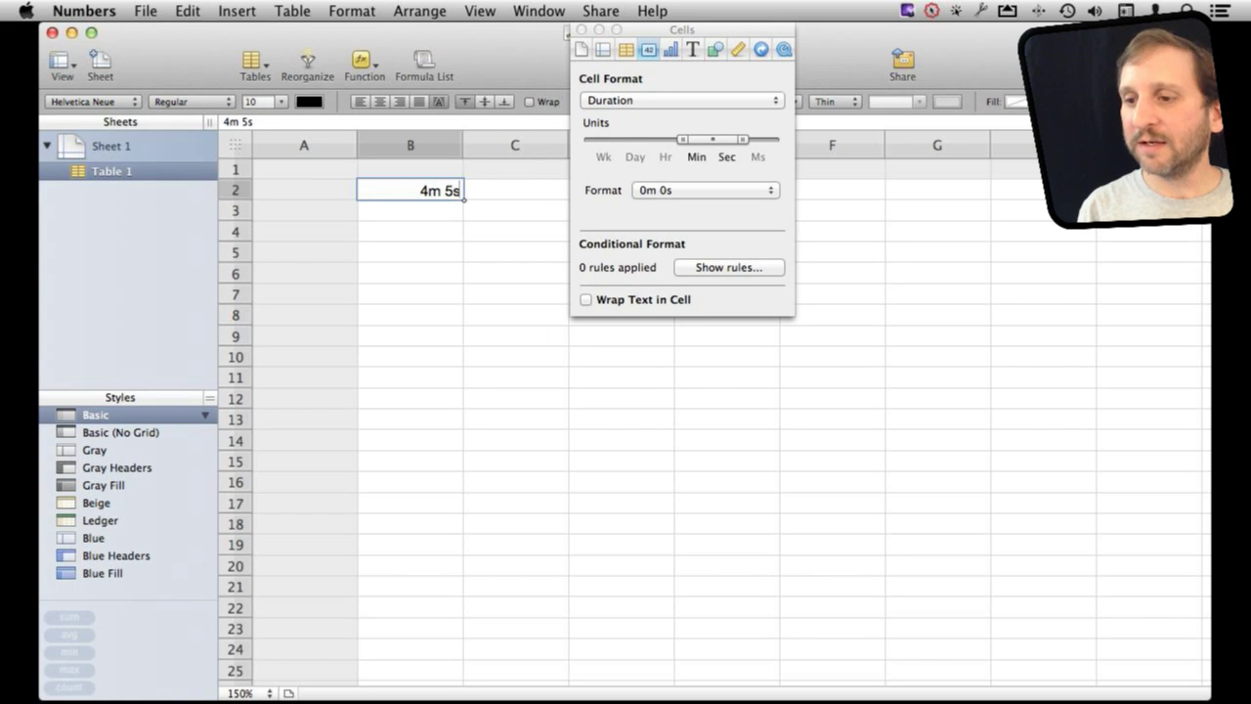
pyautogui.press('Return')
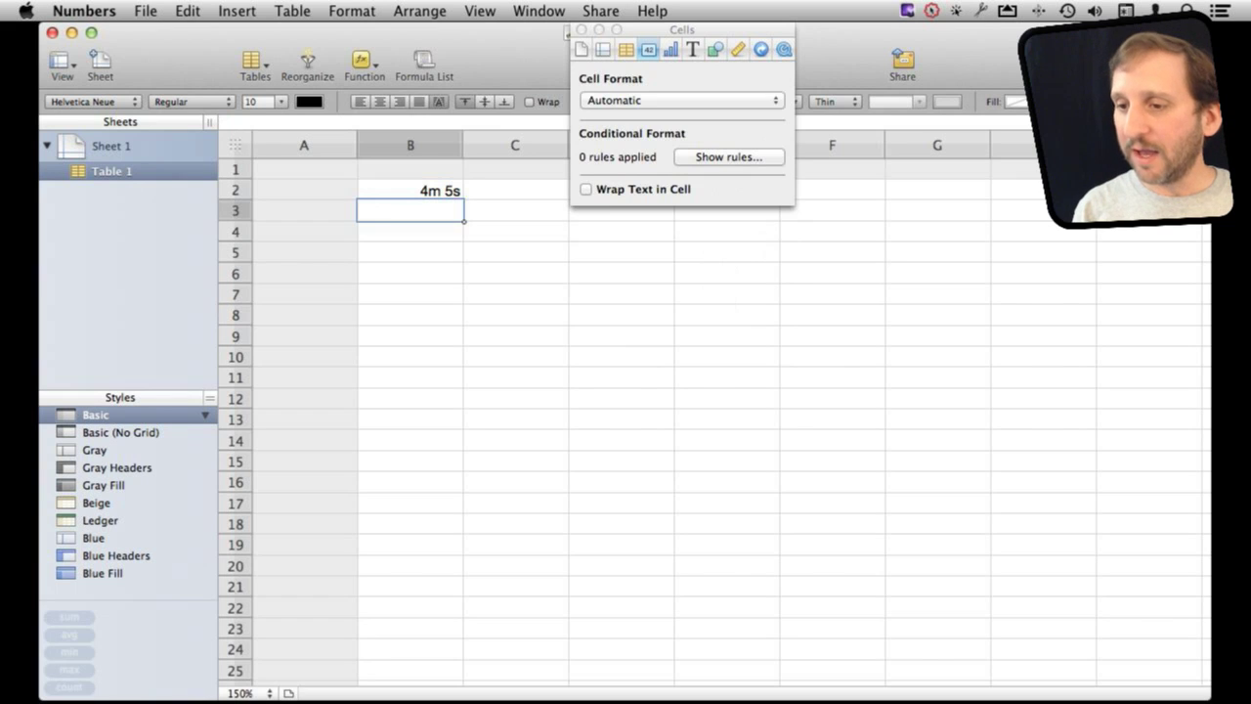
pyautogui.press('Up')
# Step: Switch B2 to the 00:00 clock style and re-enter it as 2m 4s
pyautogui.click(675, 190)
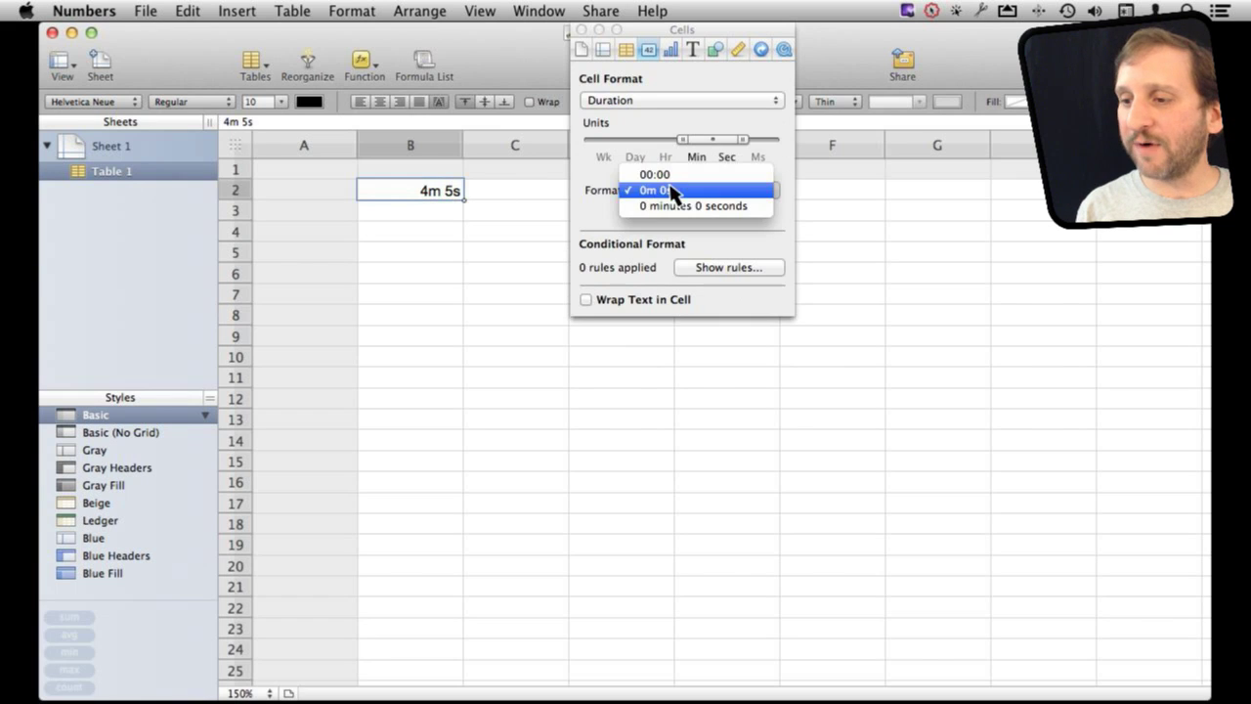
pyautogui.click(664, 175)
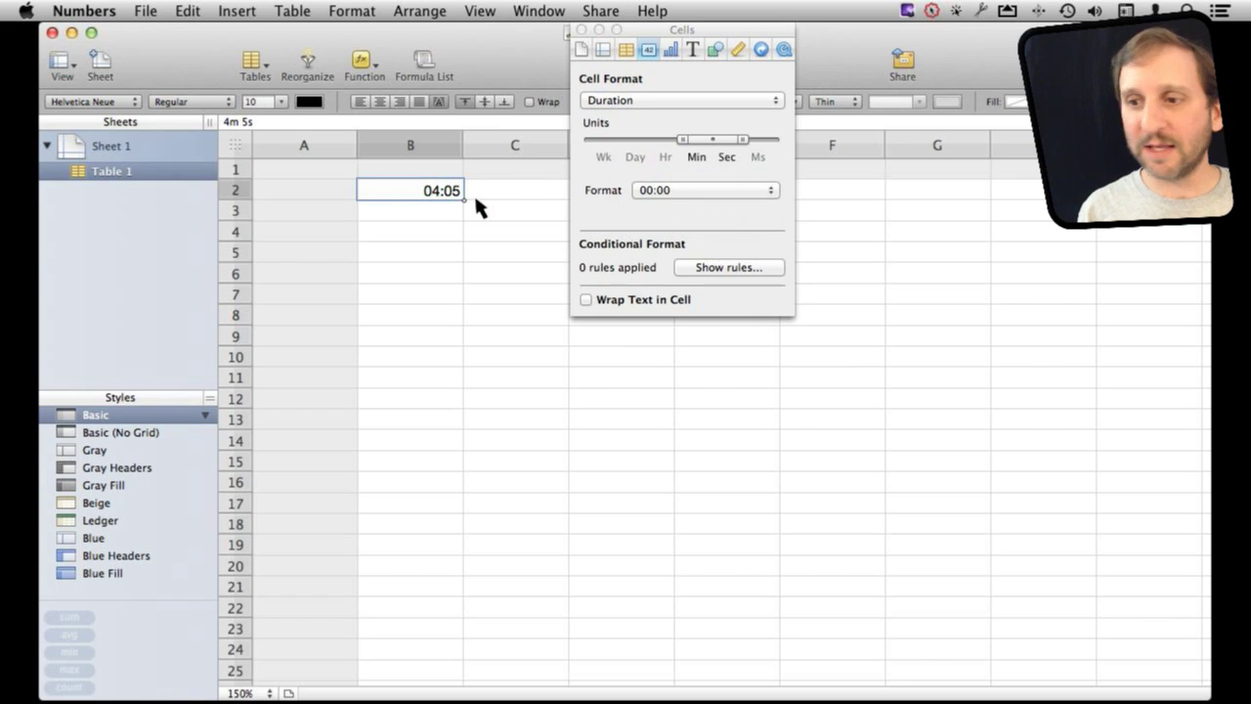
pyautogui.doubleClick(445, 192)
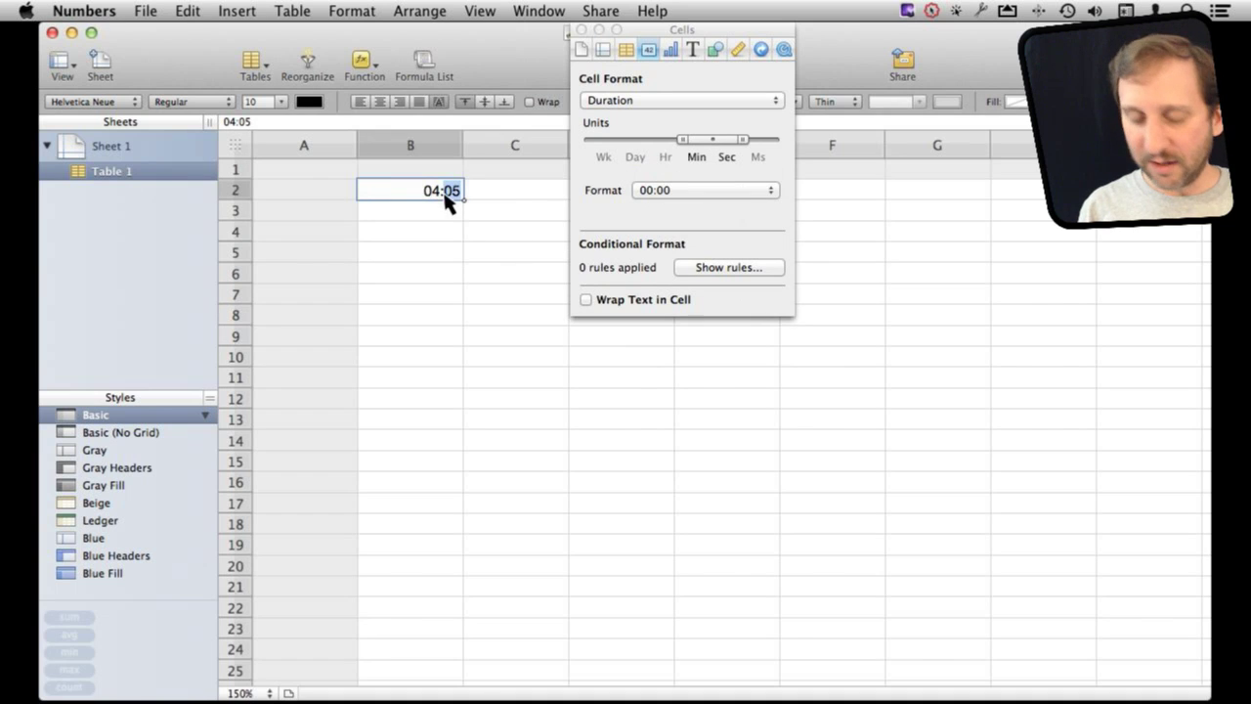
pyautogui.press('super+a')
pyautogui.write('2')
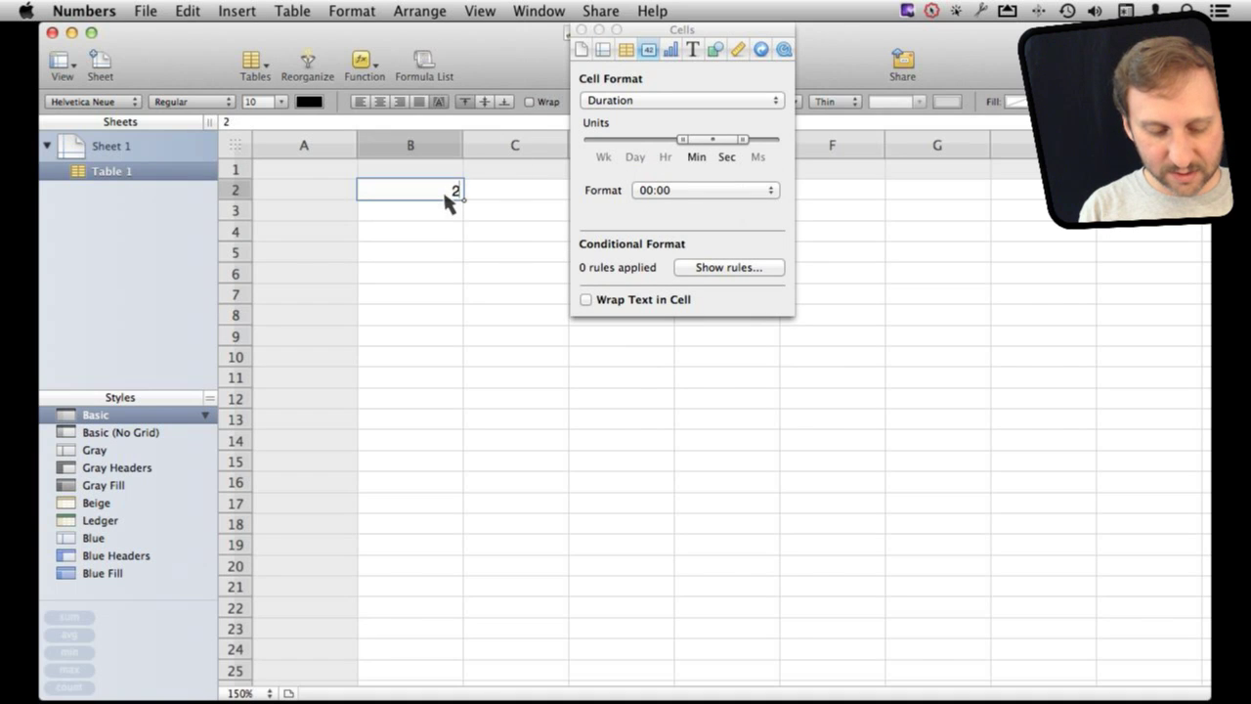
pyautogui.write('m 4s')
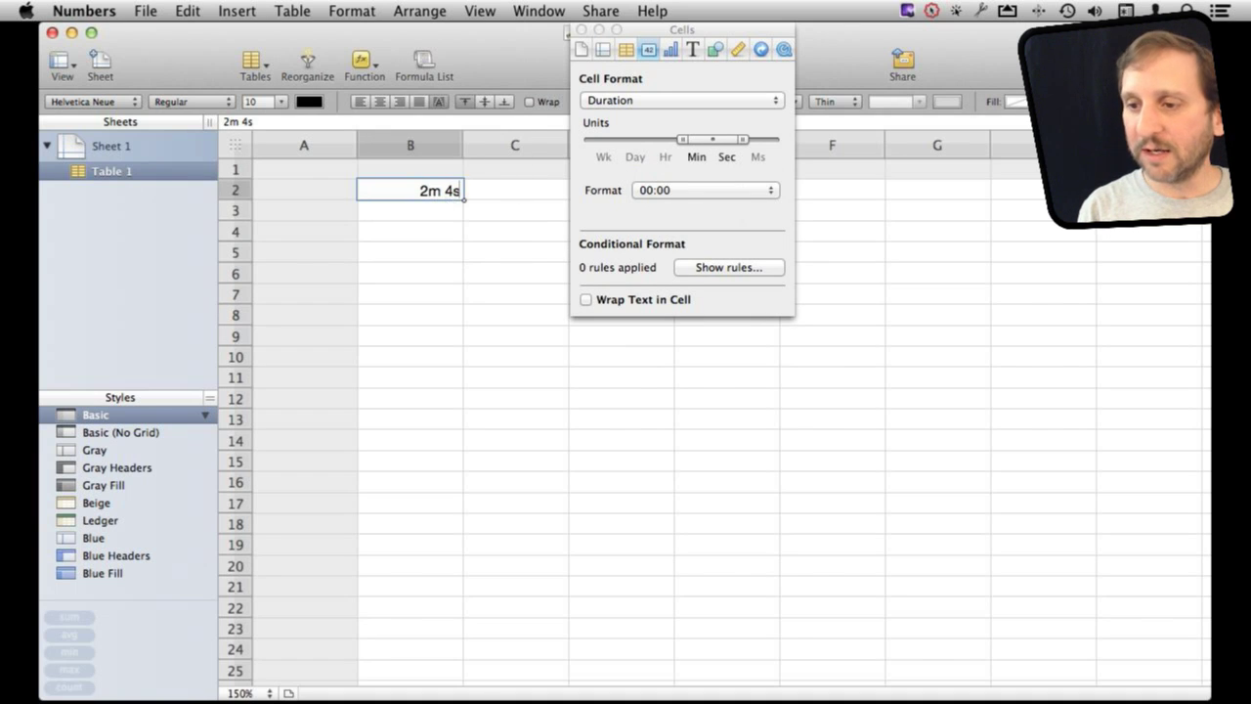
pyautogui.press('Return')
# Step: Set B2's duration style to 0m 0s and enter 02:07, showing 2m 7s
pyautogui.press('Up')
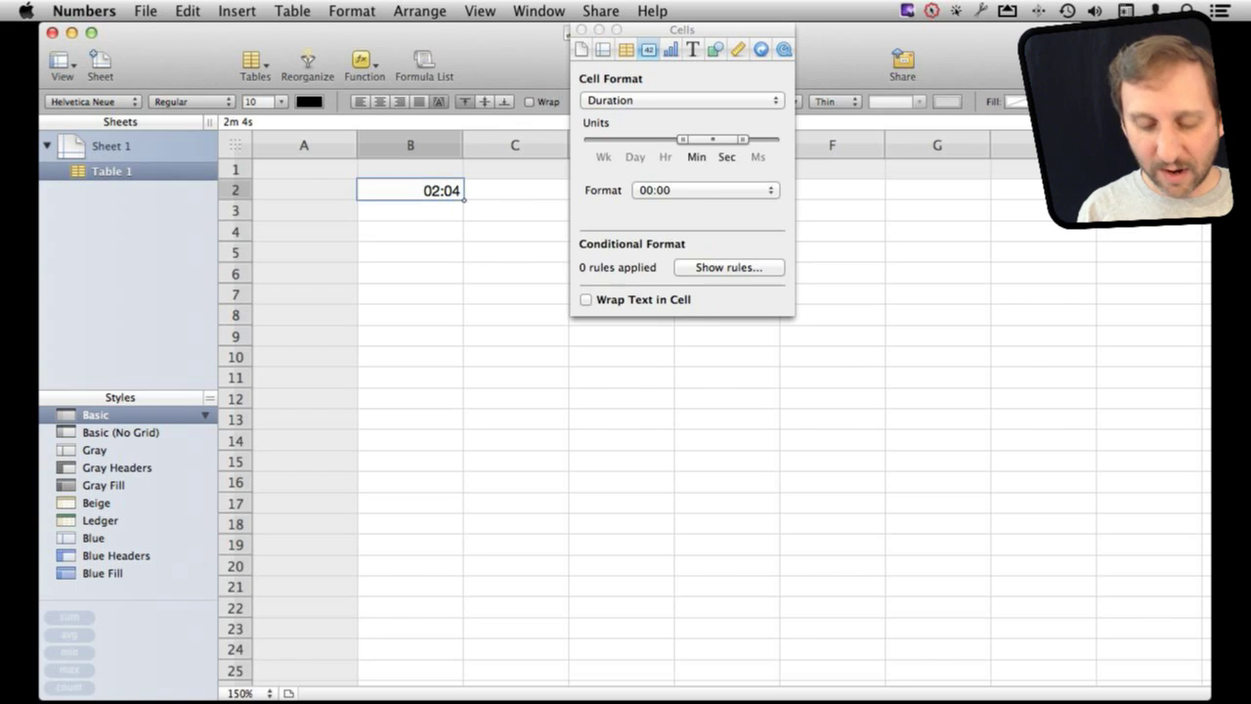
pyautogui.click(660, 189)
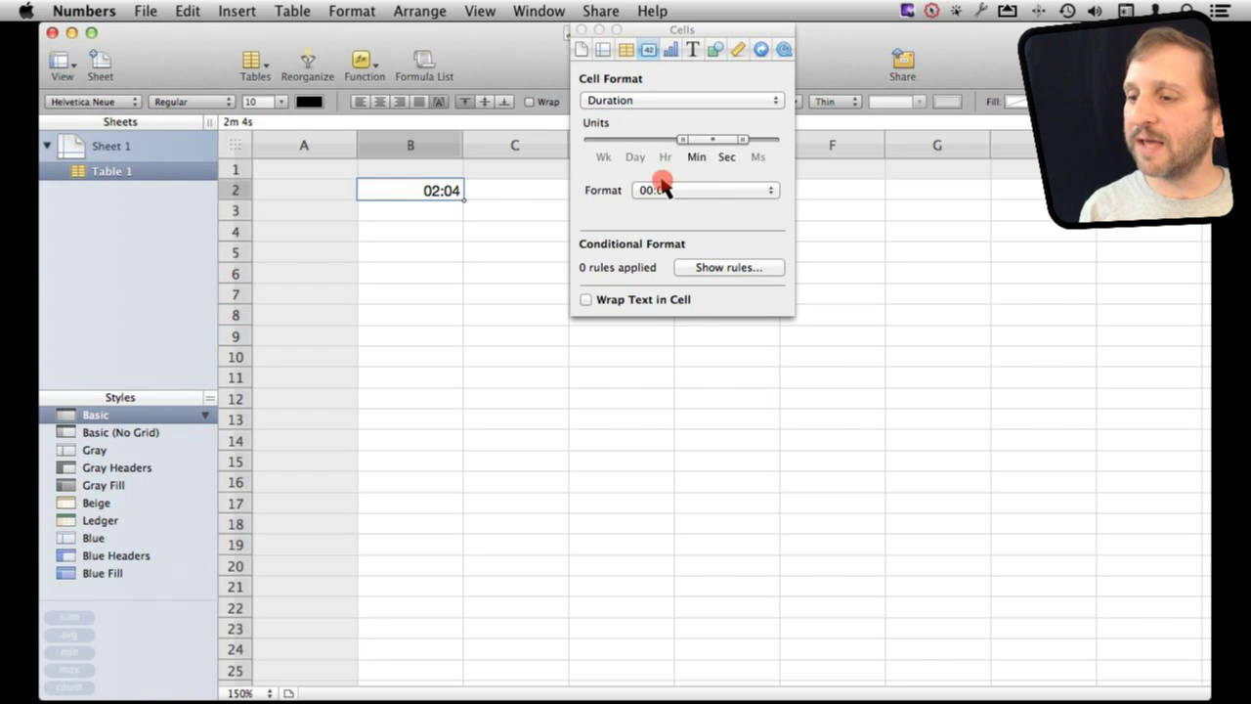
pyautogui.click(657, 205)
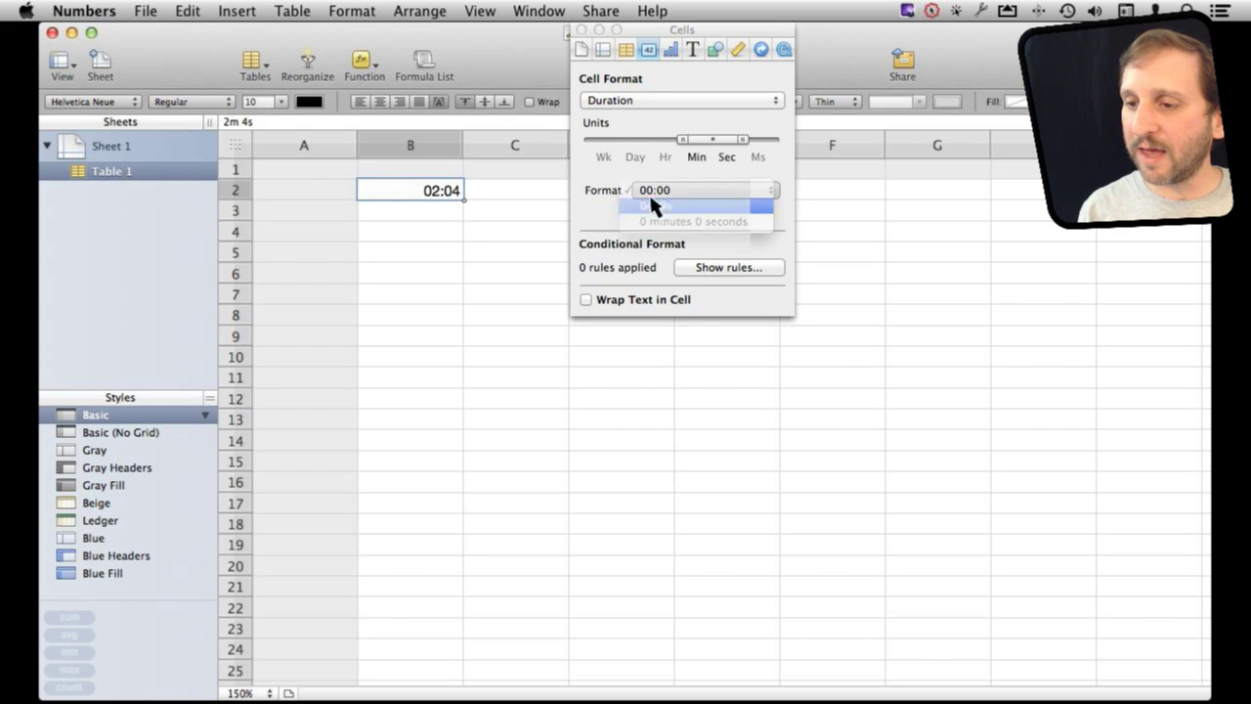
pyautogui.click(439, 193)
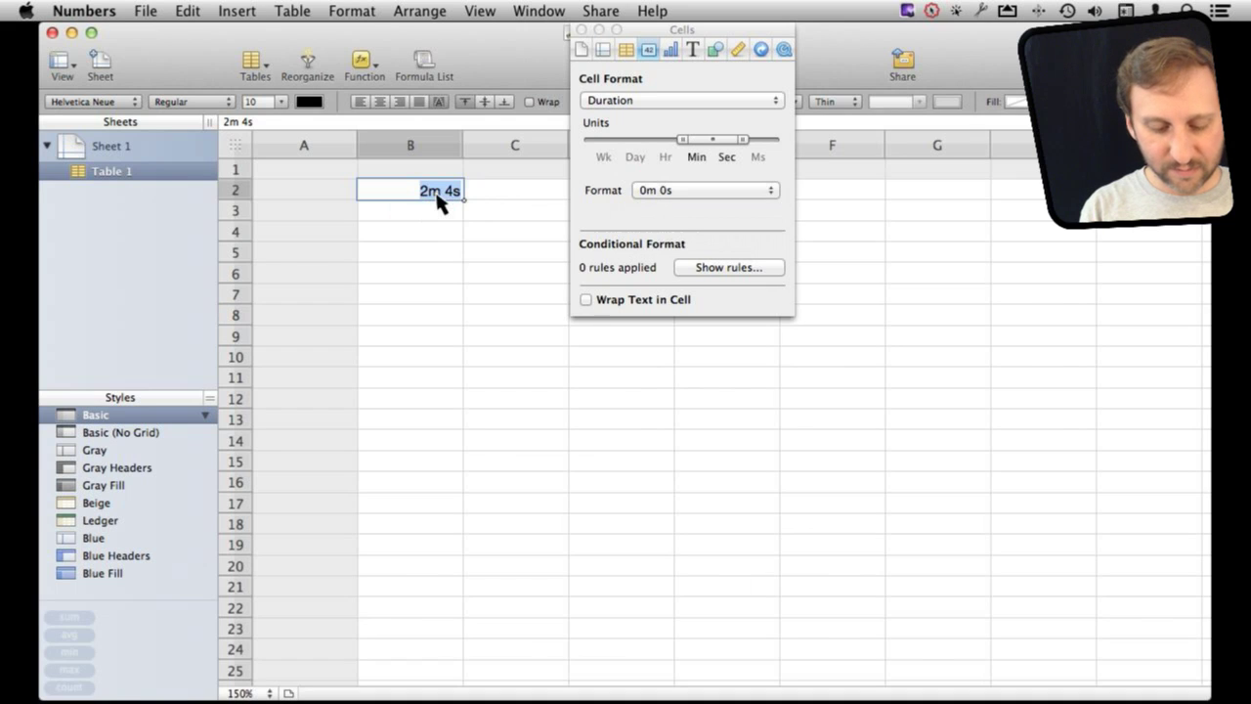
pyautogui.write('02:07')
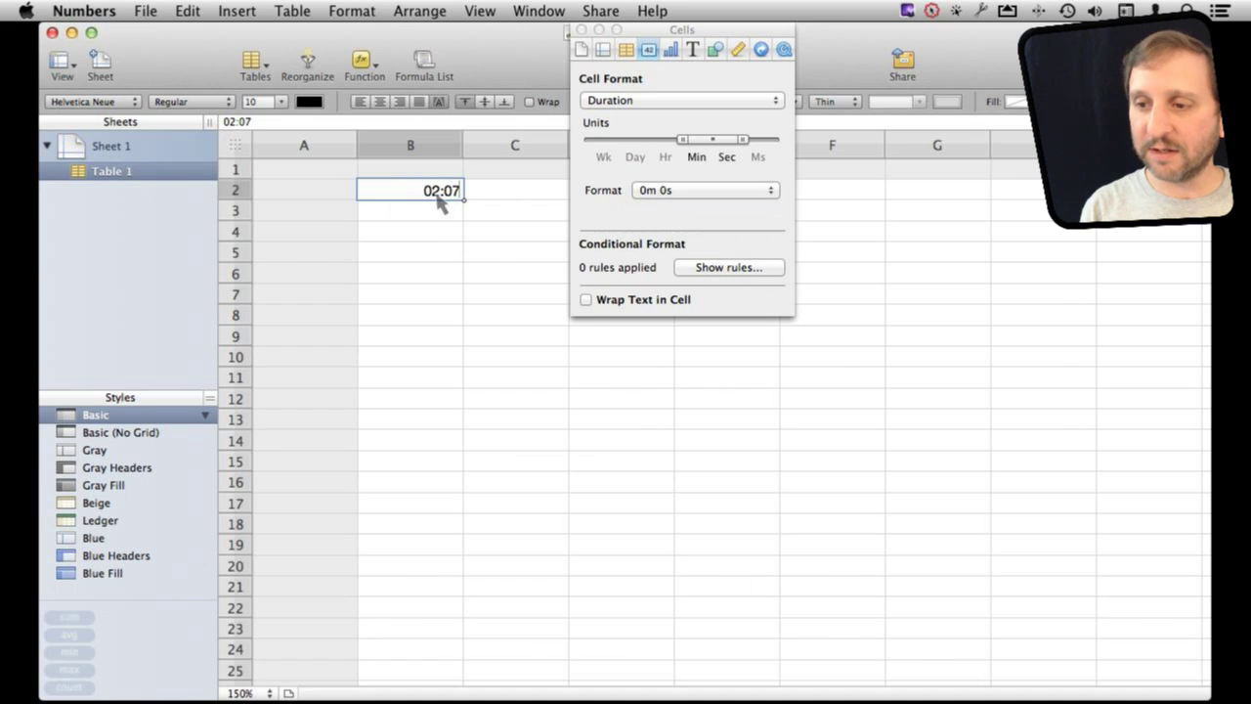
pyautogui.press('Return')
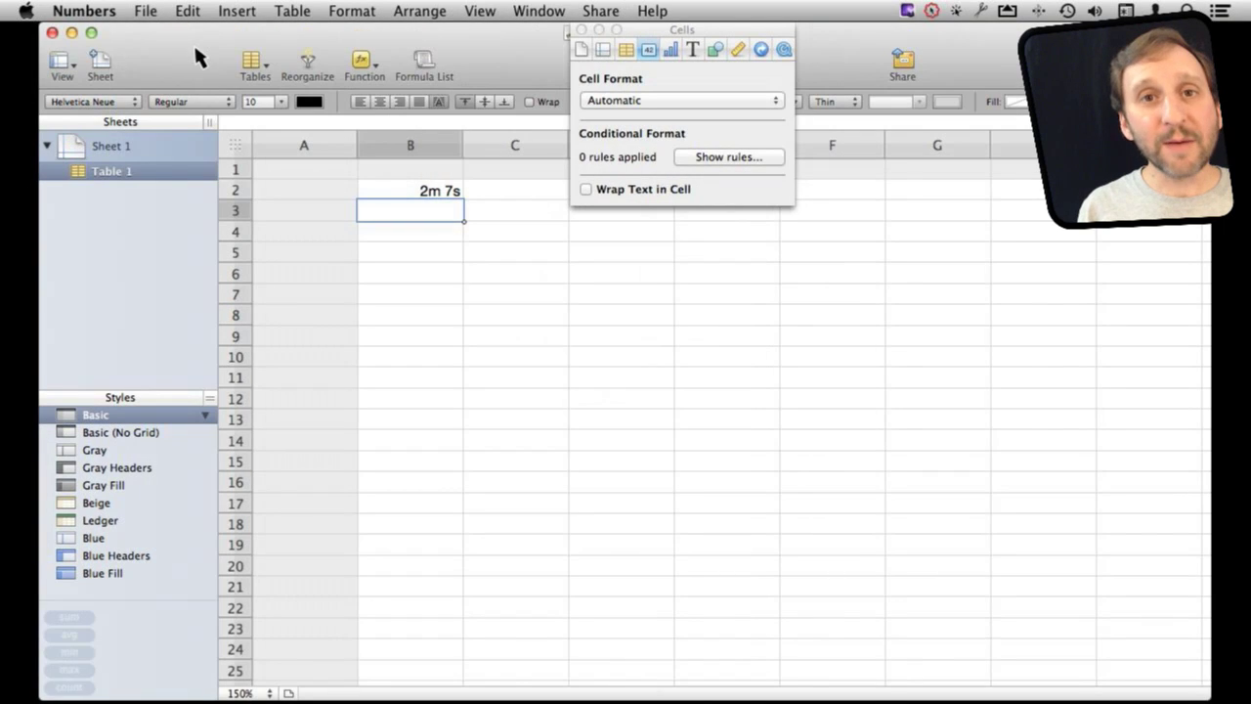
pyautogui.click(493, 188)
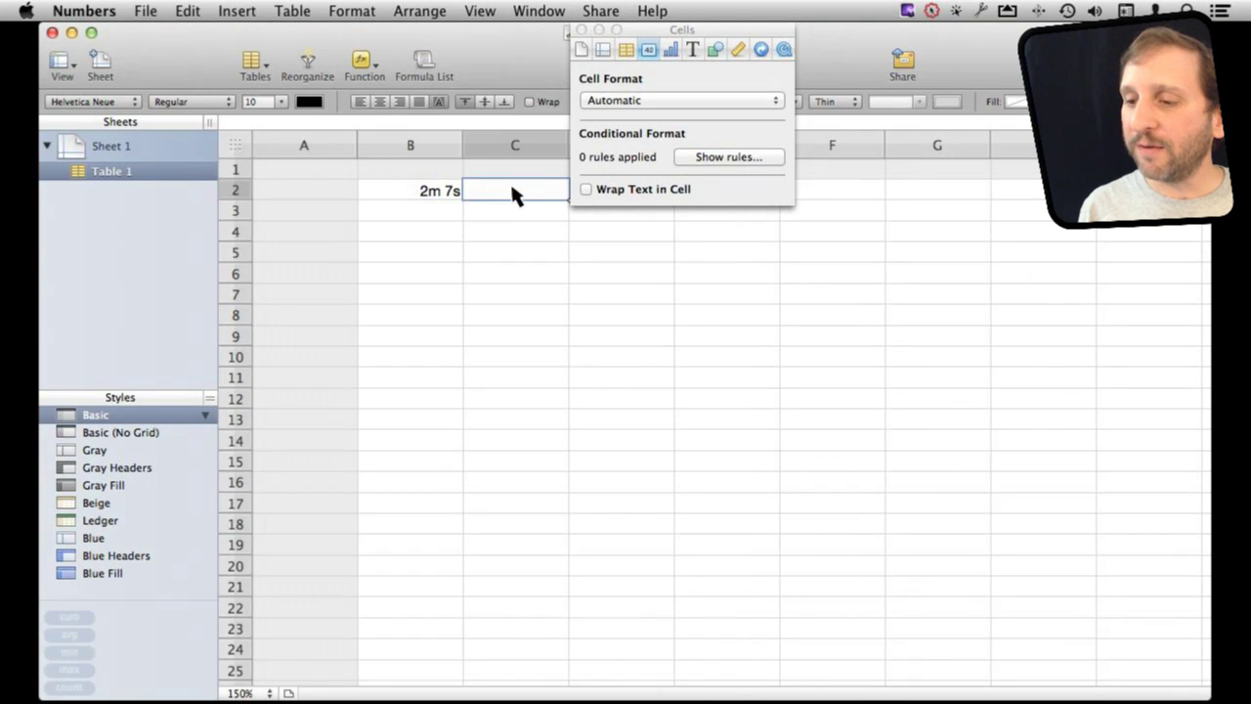
# Step: Enter 1m 19s in C2 and compare its format with B2's duration
pyautogui.click(517, 194)
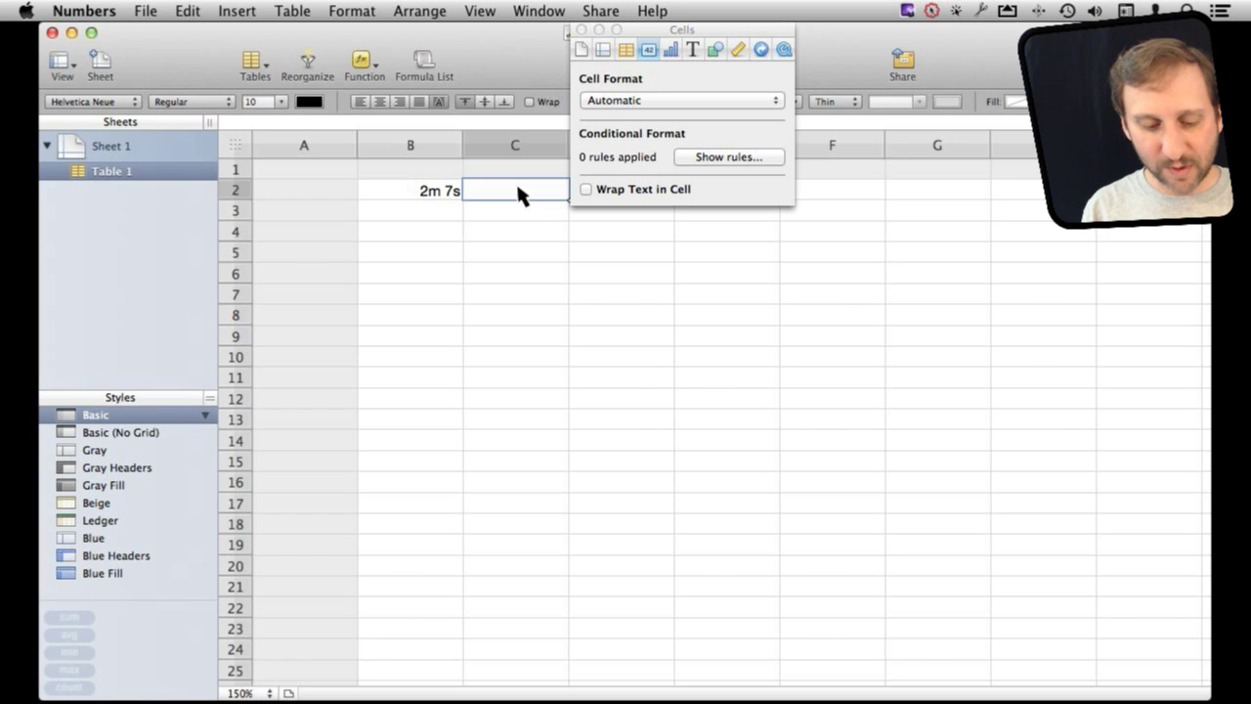
pyautogui.write('1m')
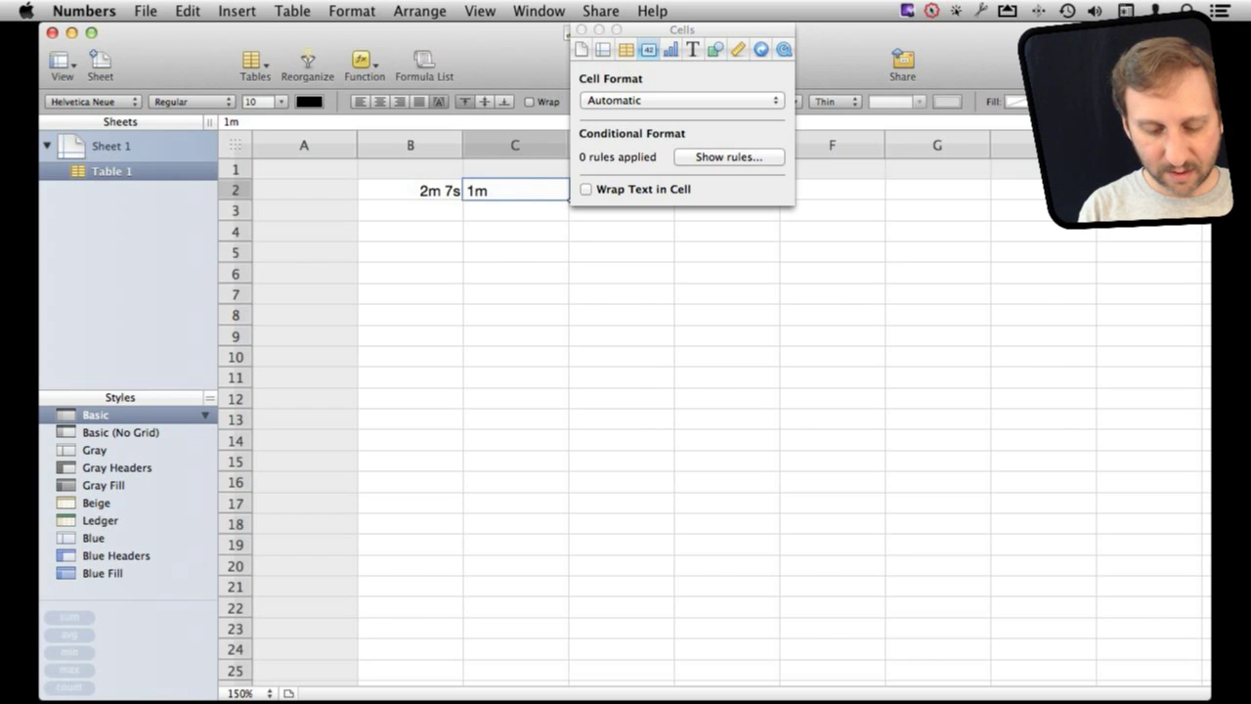
pyautogui.write(' 19s')
pyautogui.press('Return')
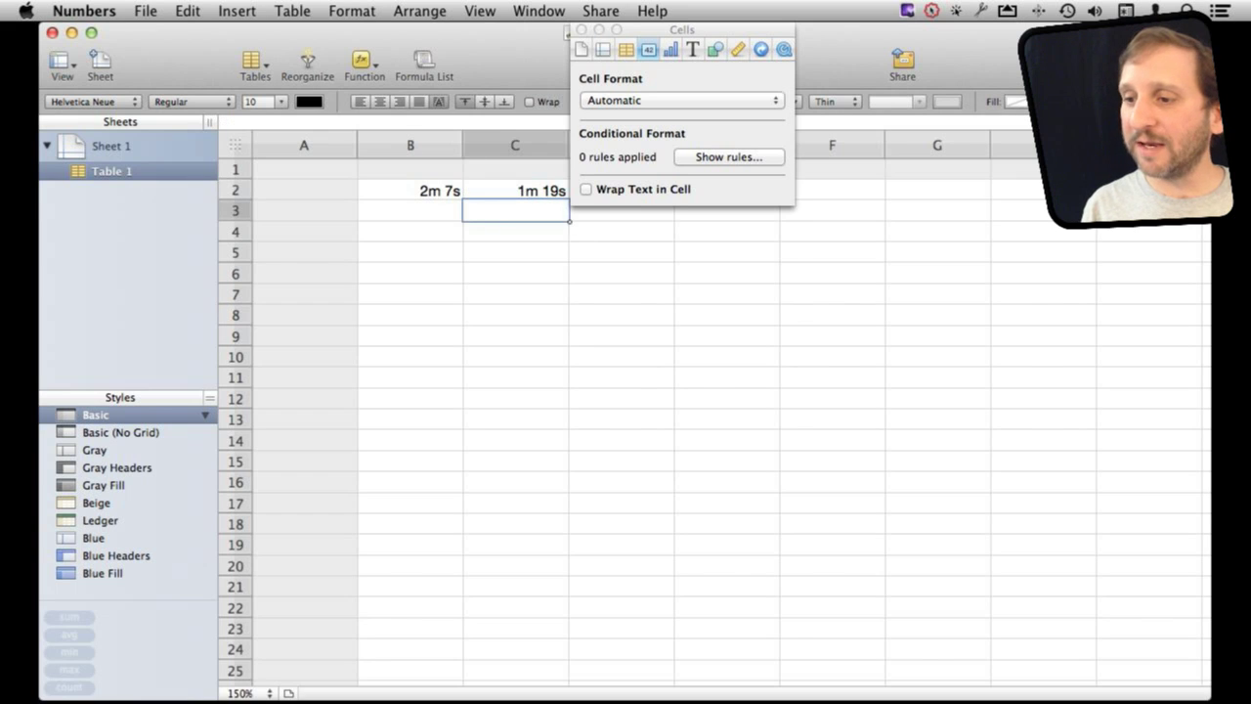
pyautogui.click(515, 190)
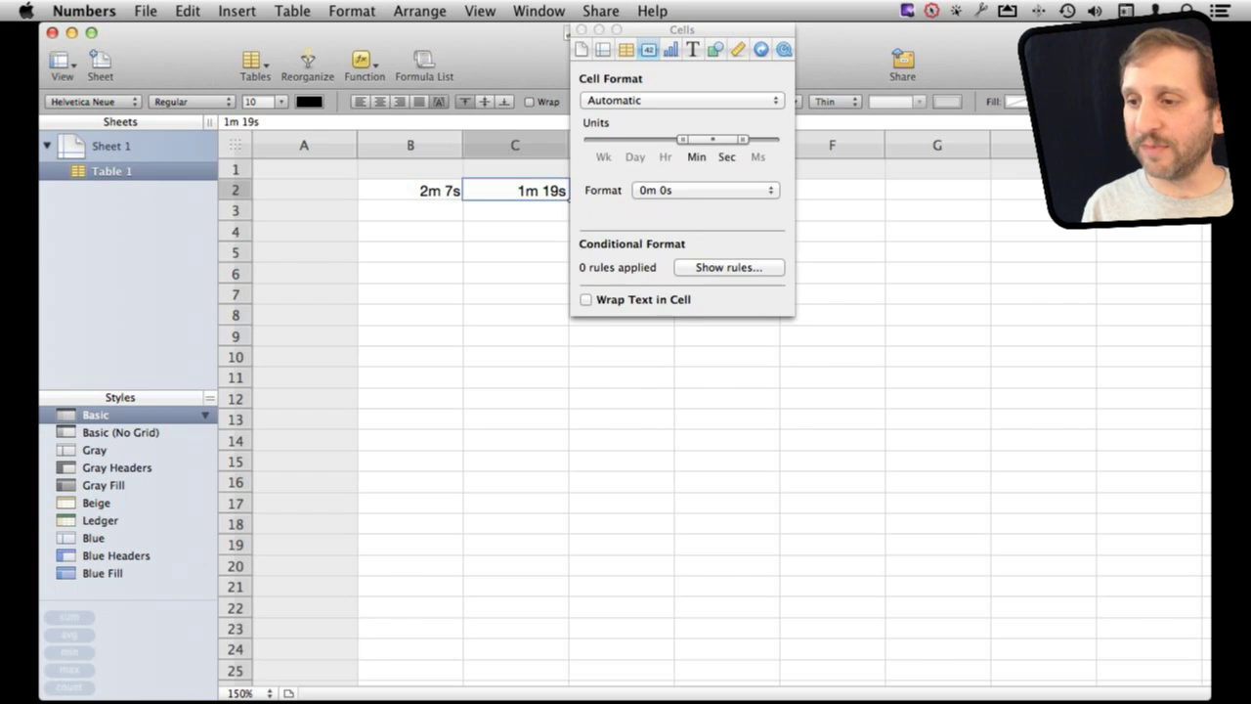
pyautogui.press('Left')
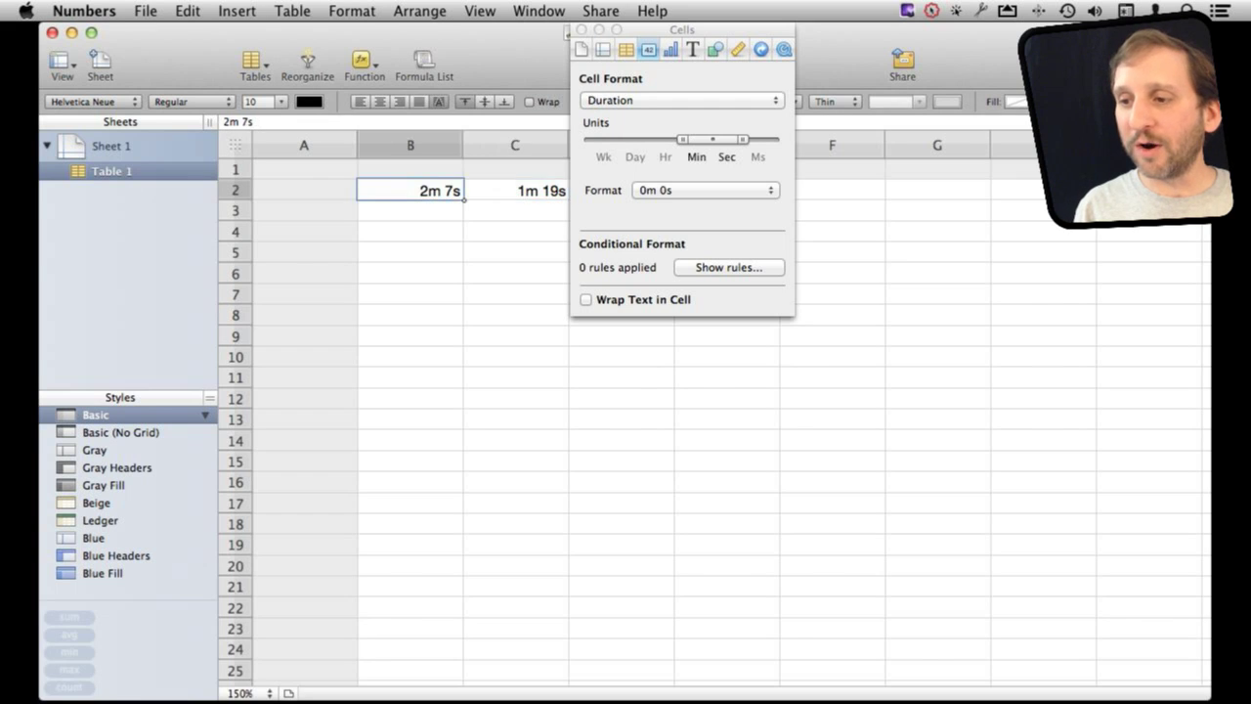
pyautogui.click(515, 191)
pyautogui.press('Left')
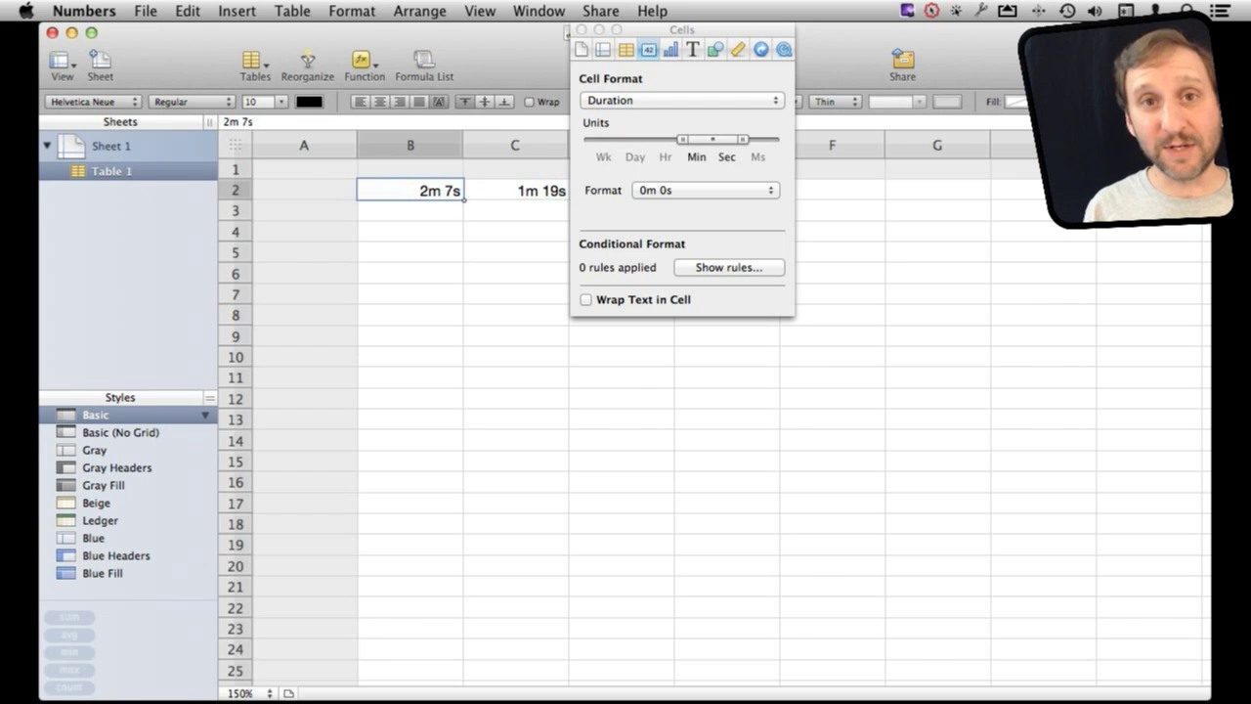
pyautogui.click(515, 190)
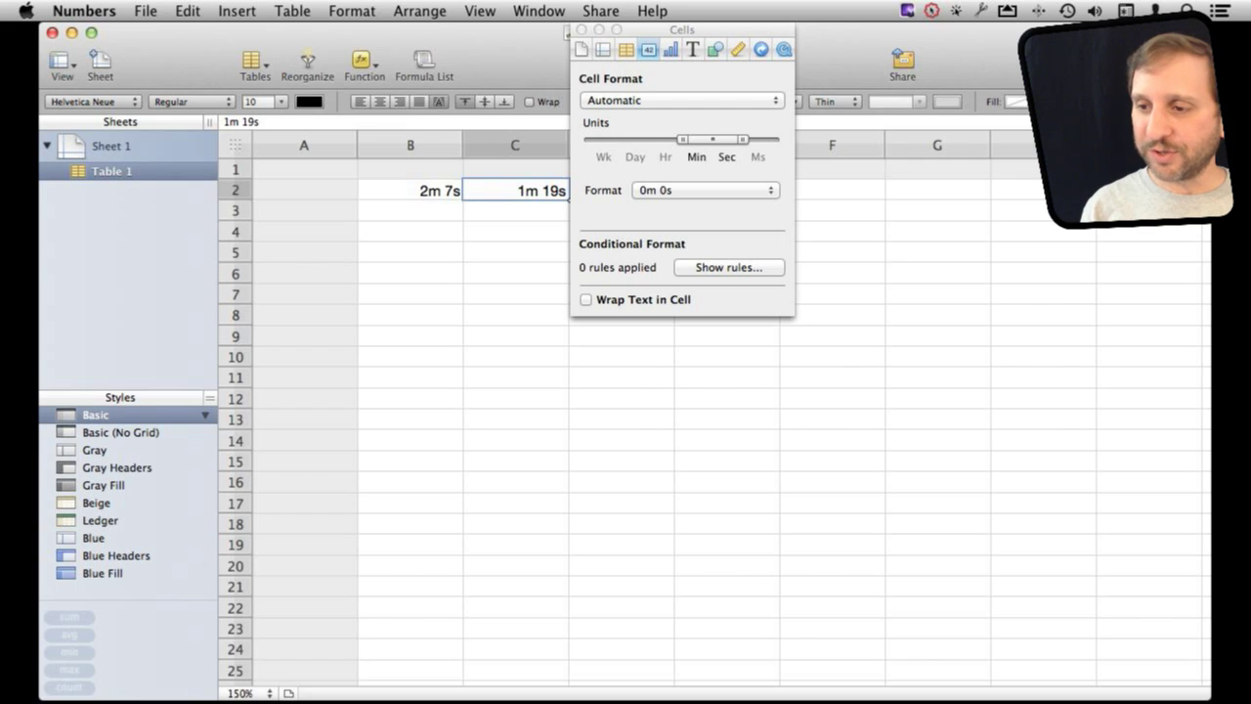
# Step: Try a 03:25 entry in C3, which becomes 3:25 AM, then clear it
pyautogui.press('Down')
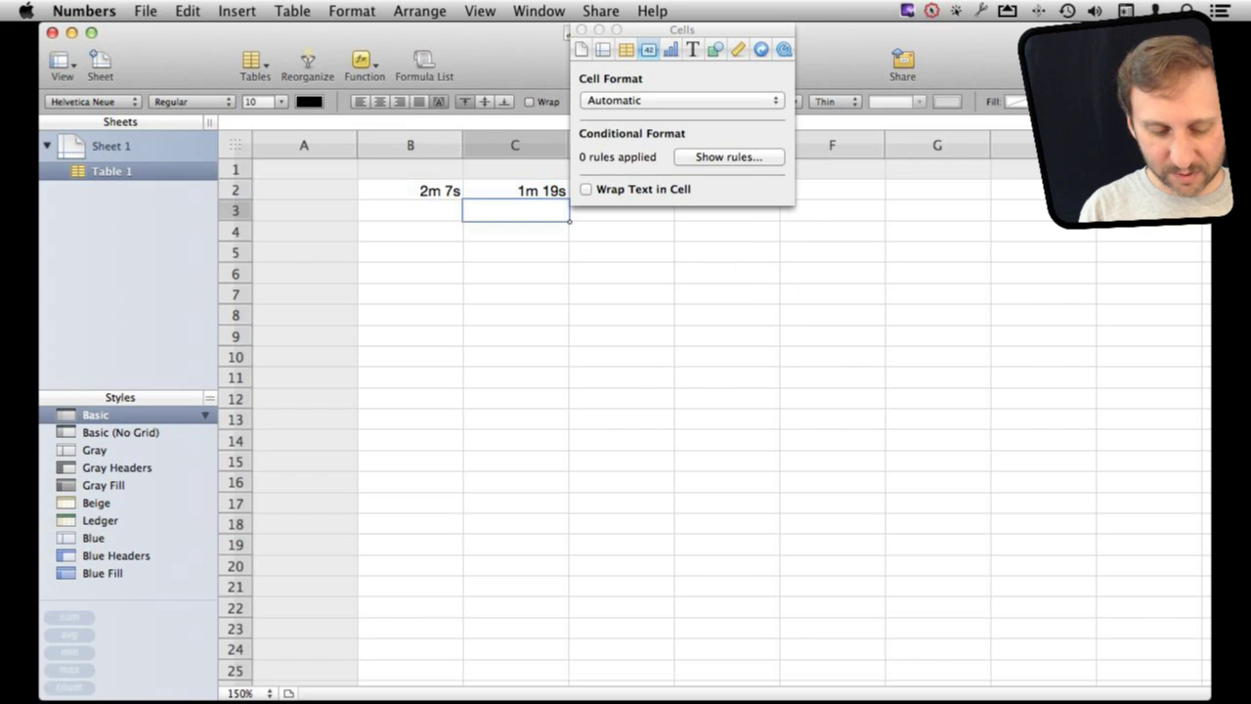
pyautogui.write('03')
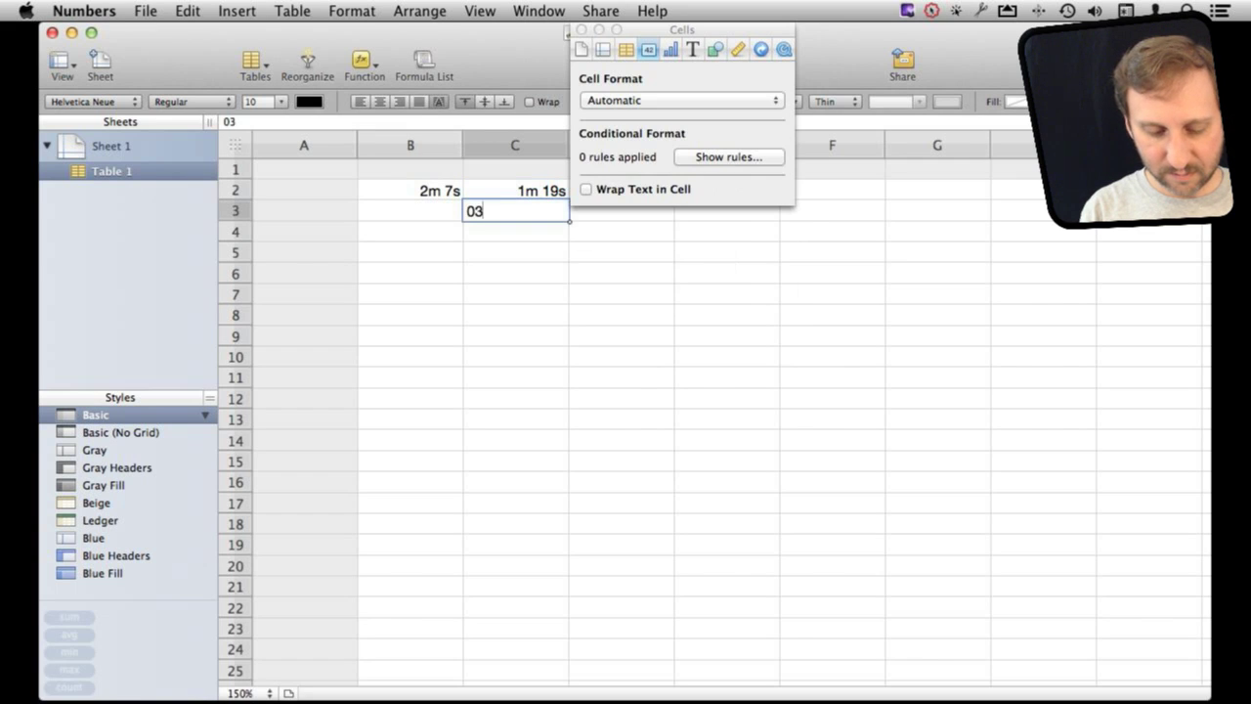
pyautogui.write(':2')
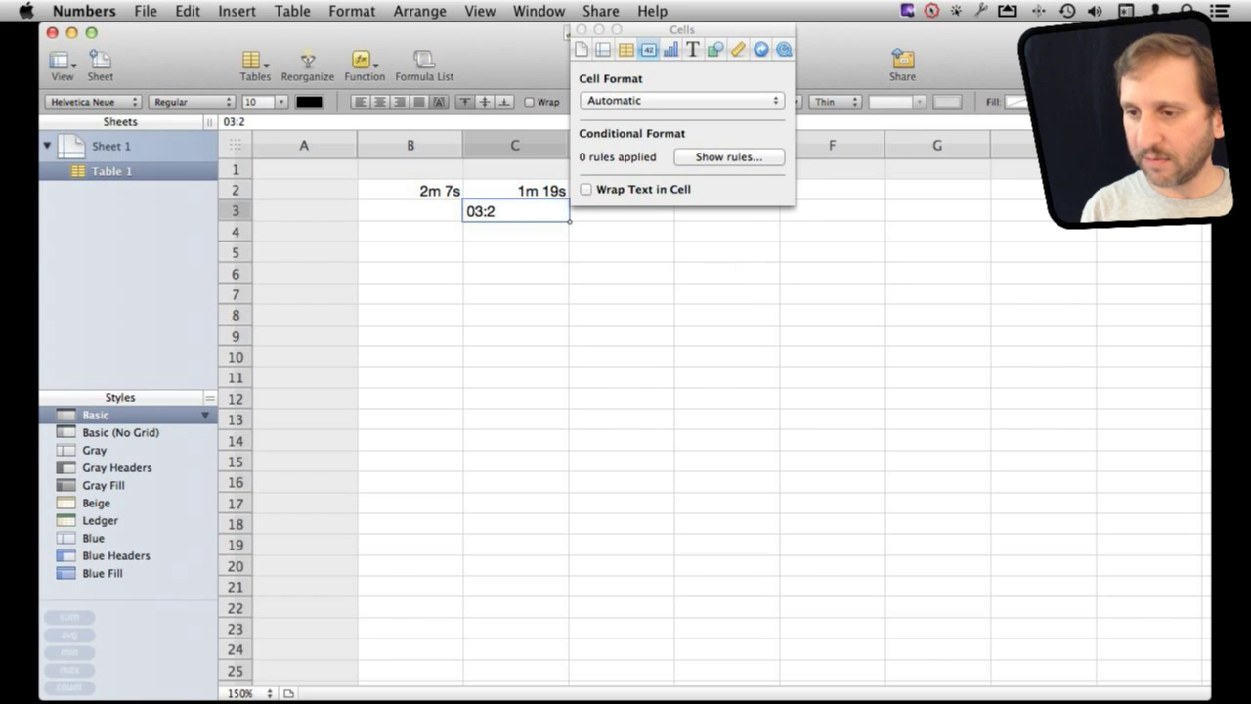
pyautogui.write('5')
pyautogui.press('Return')
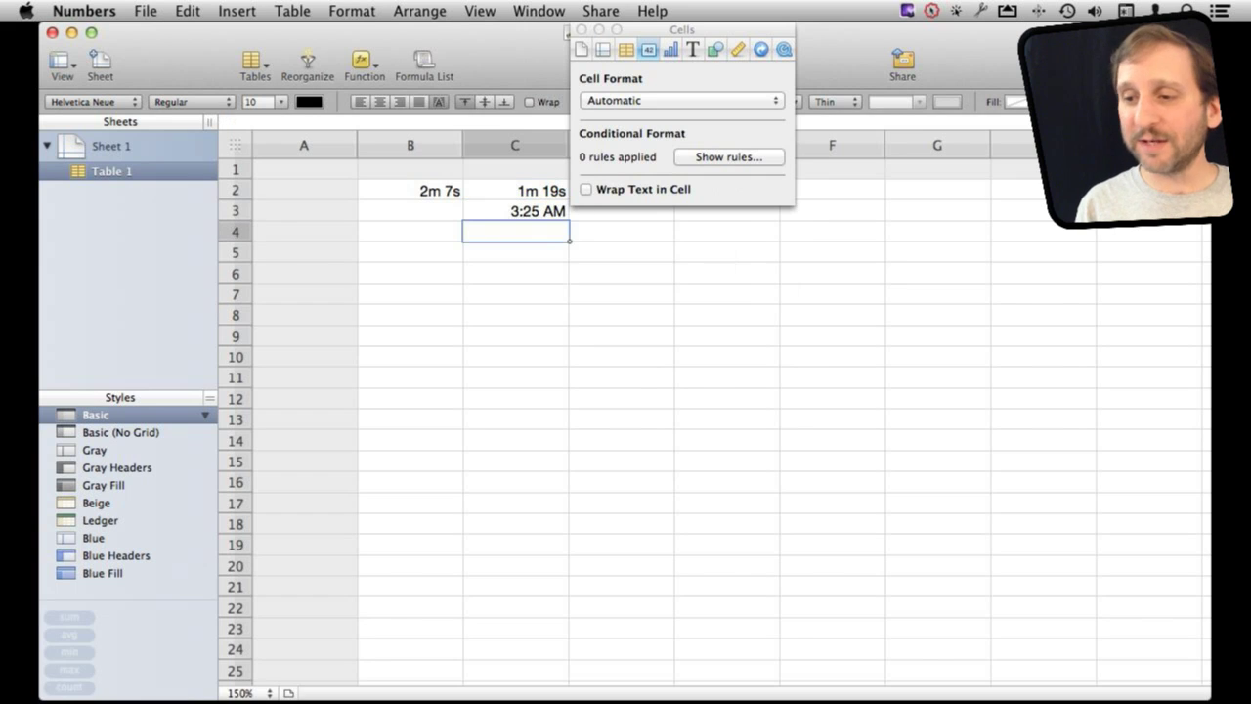
pyautogui.click(516, 211)
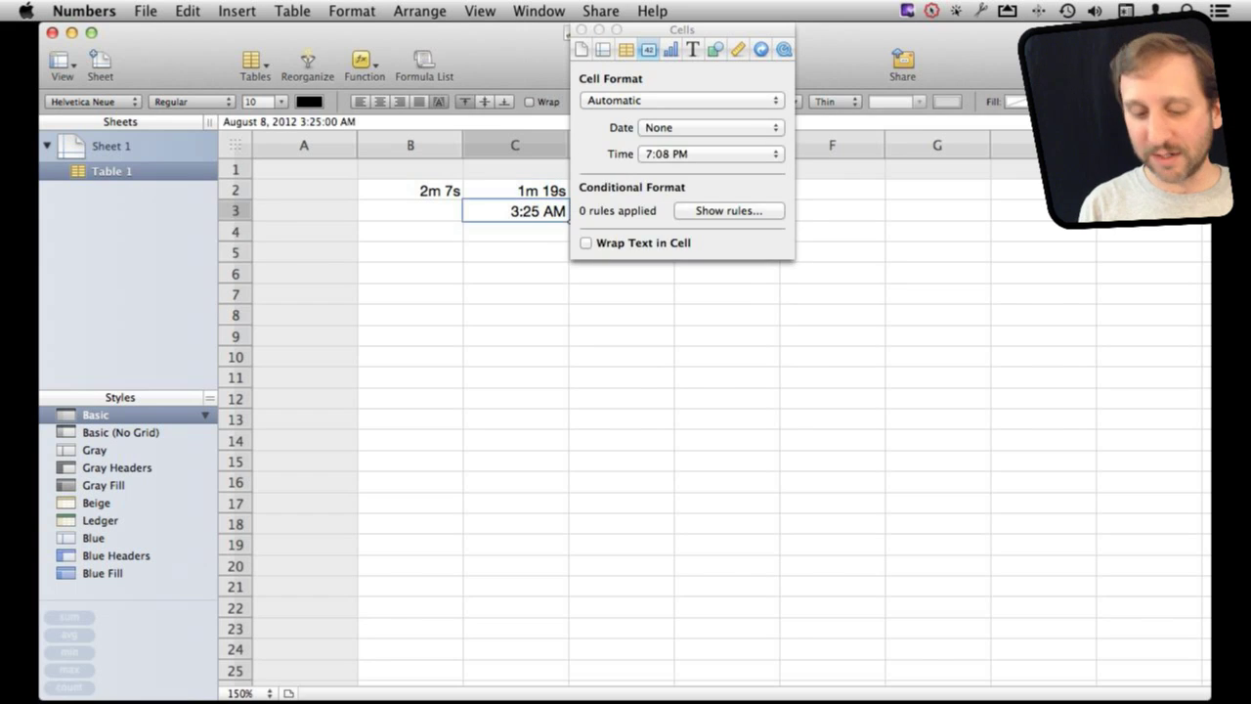
pyautogui.press('Delete')
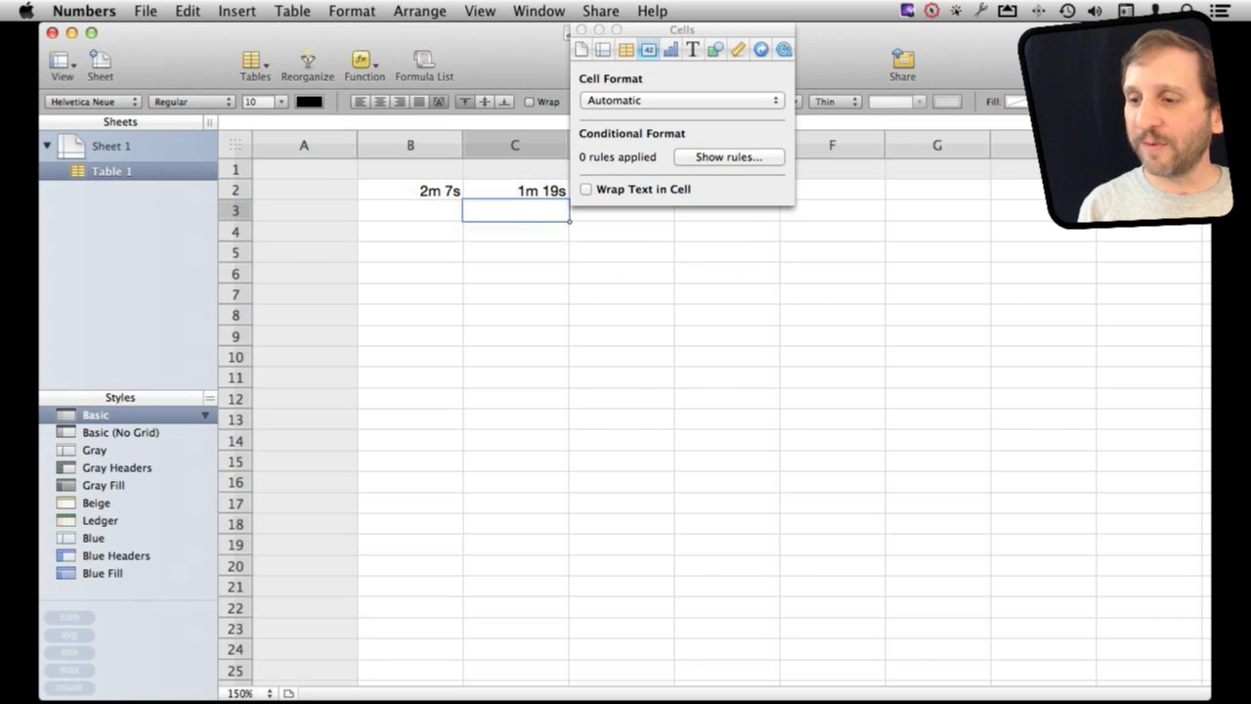
pyautogui.click(533, 190)
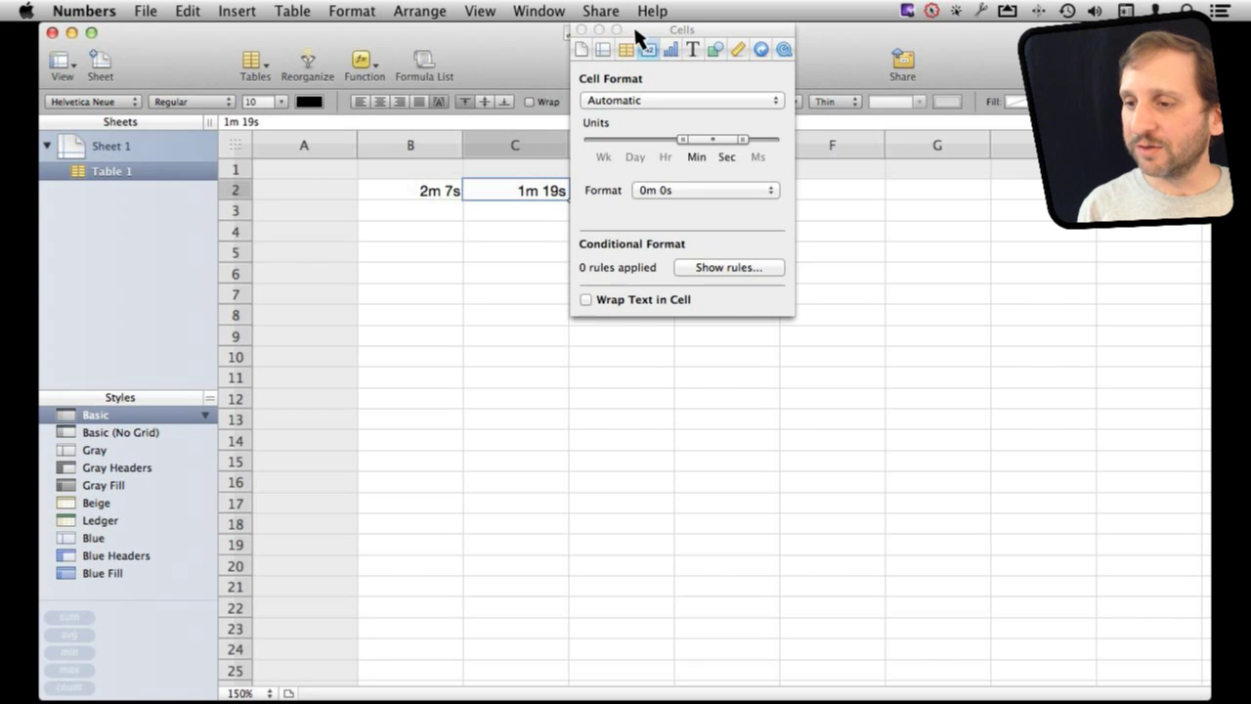
# Step: Enter the formula =B2-C2 in D2, giving 0m 48s
pyautogui.moveTo(635, 36); pyautogui.dragTo(764, 240)
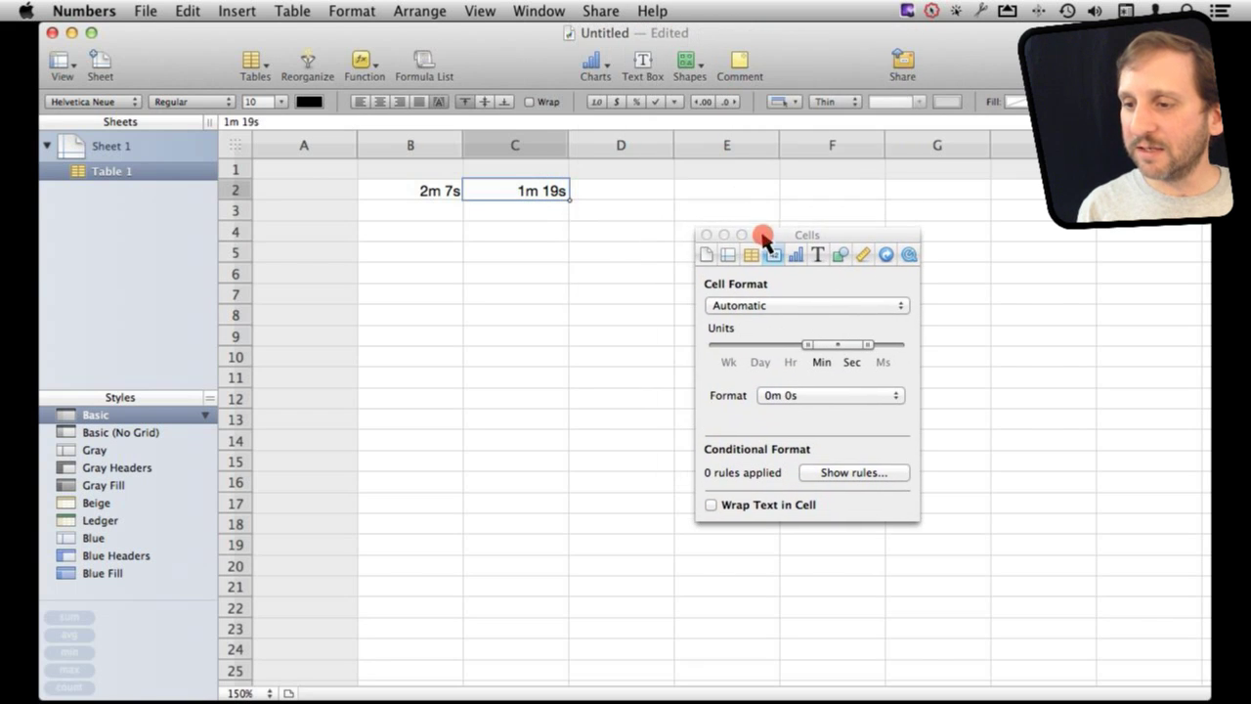
pyautogui.click(631, 198)
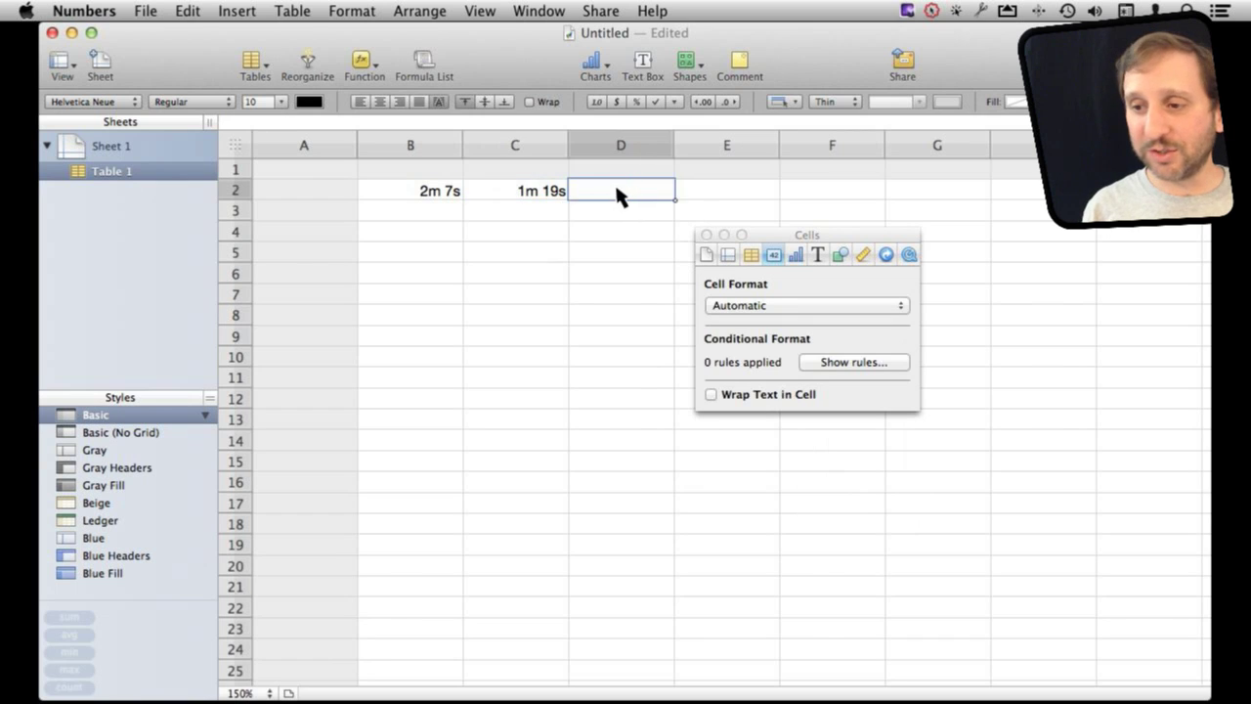
pyautogui.write('=')
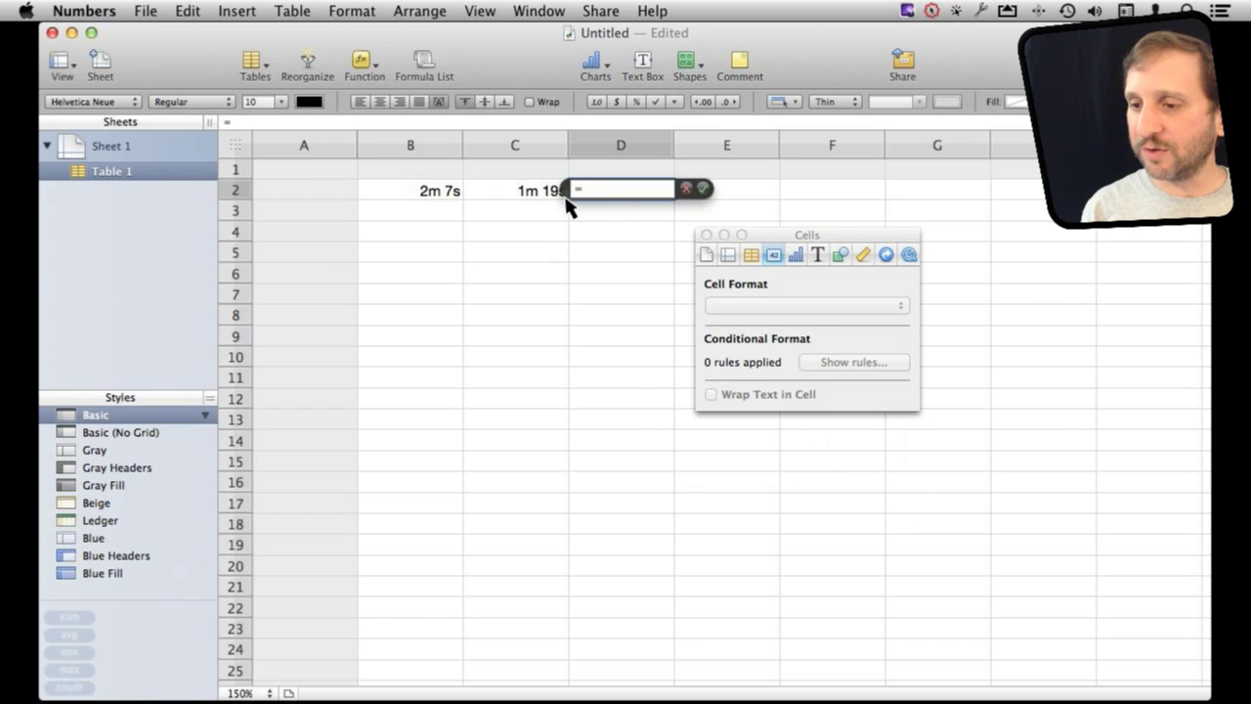
pyautogui.click(448, 196)
pyautogui.write('-C2')
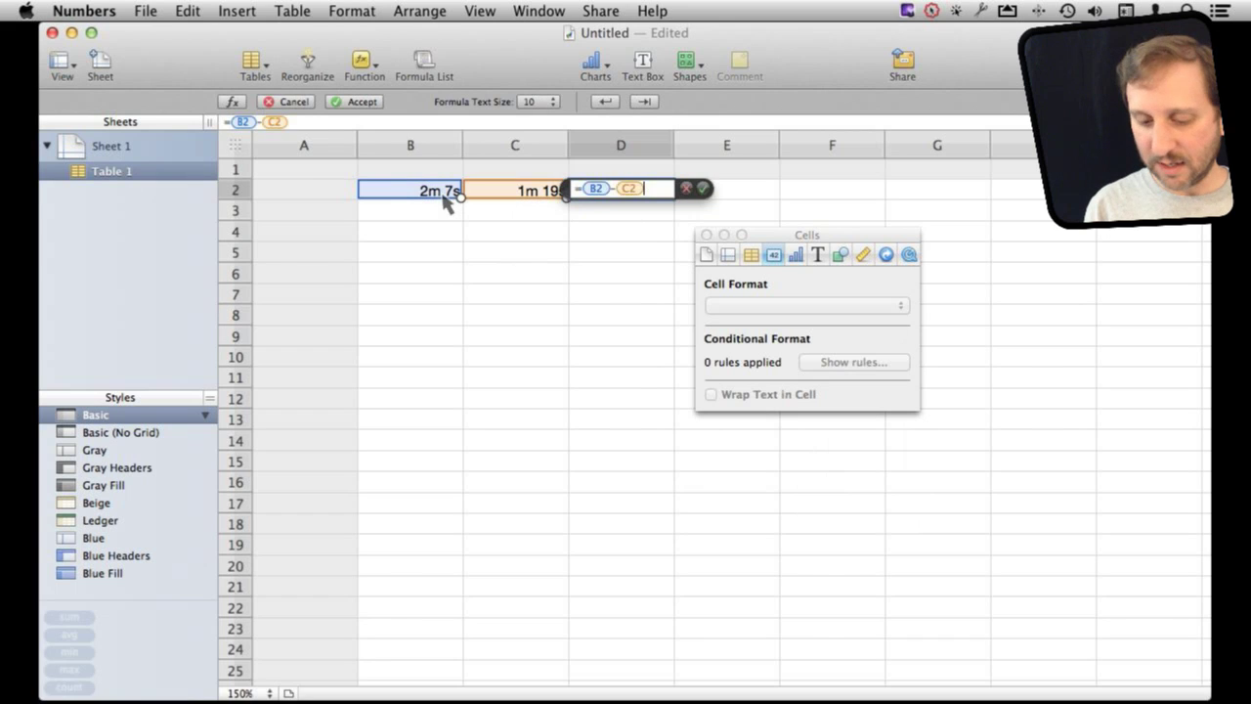
pyautogui.press('Return')
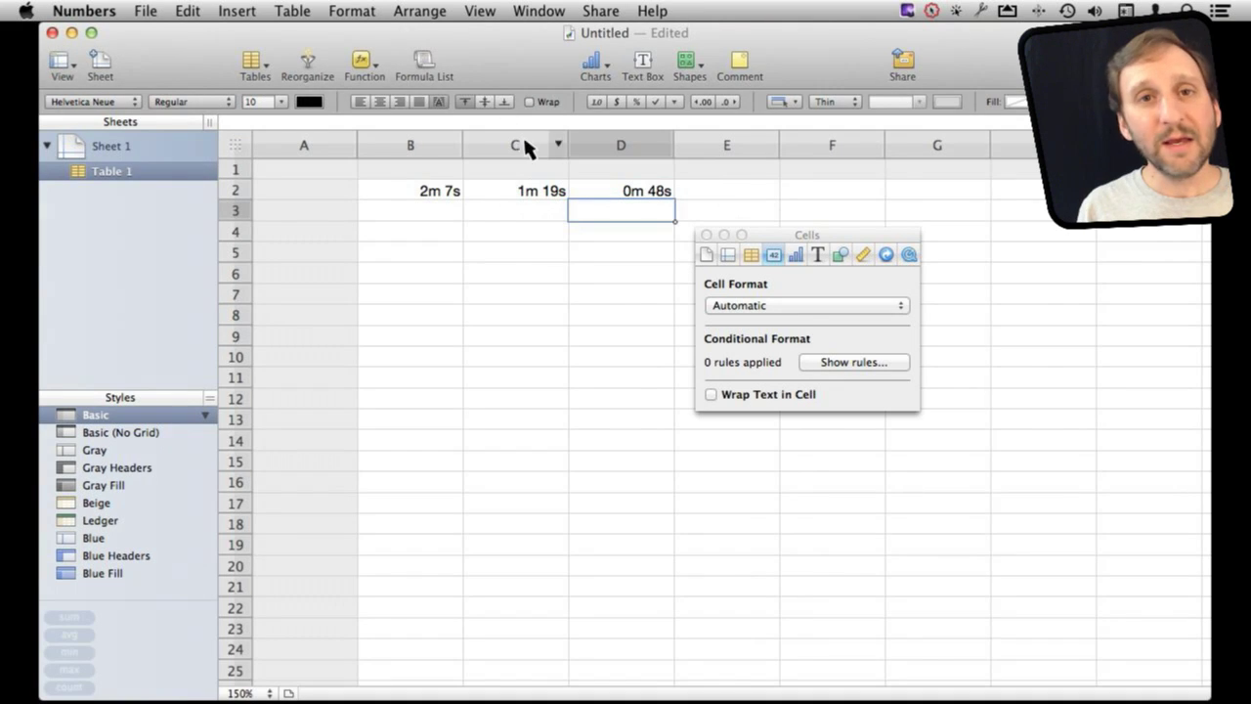
pyautogui.click(435, 236)
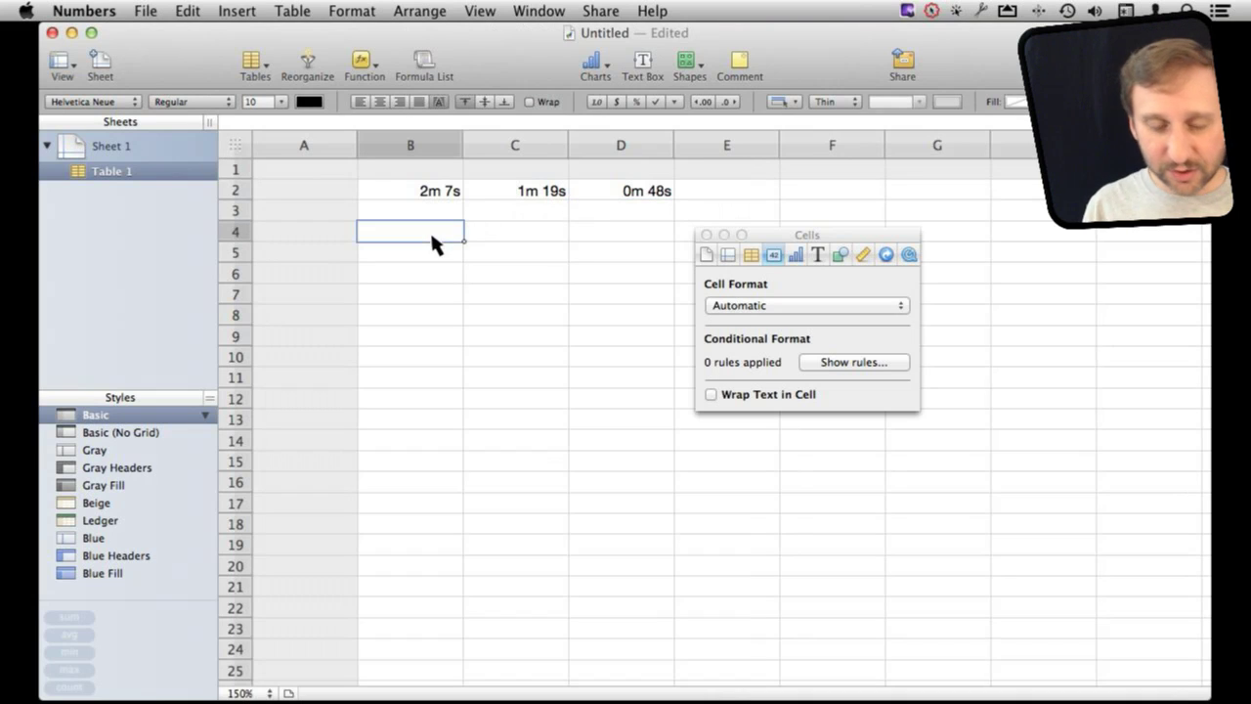
# Step: Enter start time 19:00 in B4 and end time 21:30 in C4
pyautogui.write('19:00')
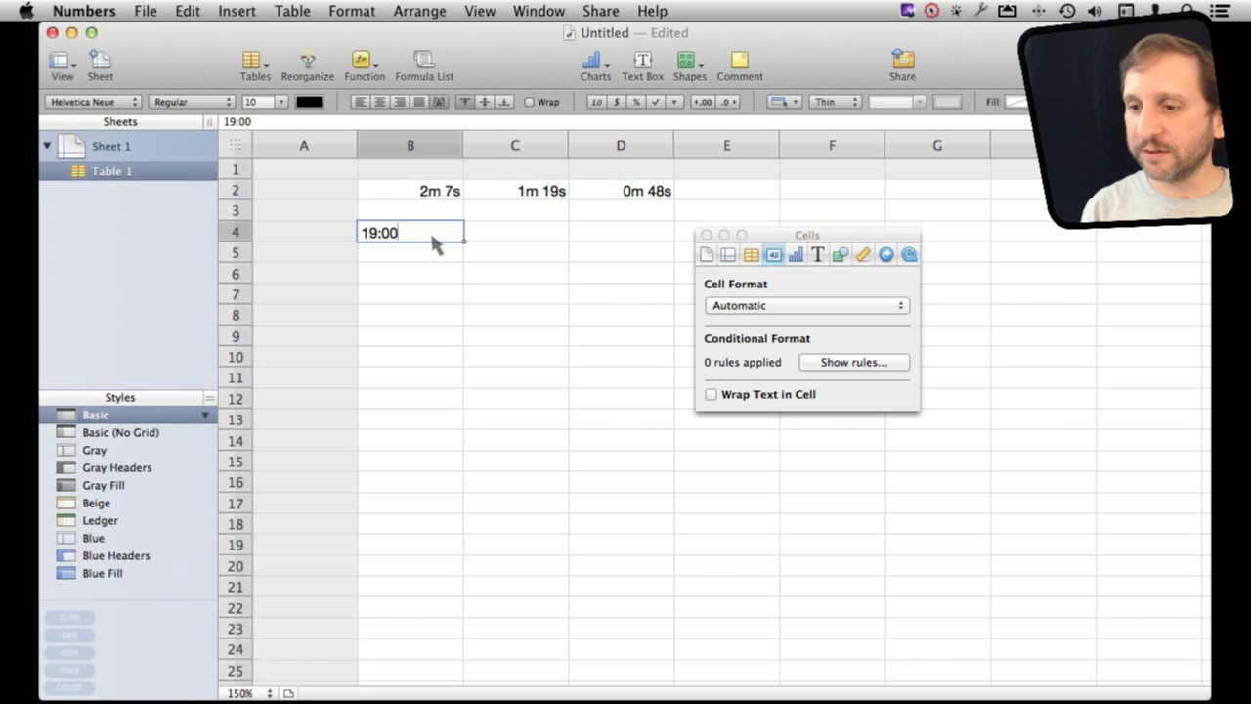
pyautogui.press('Return')
pyautogui.click(433, 240)
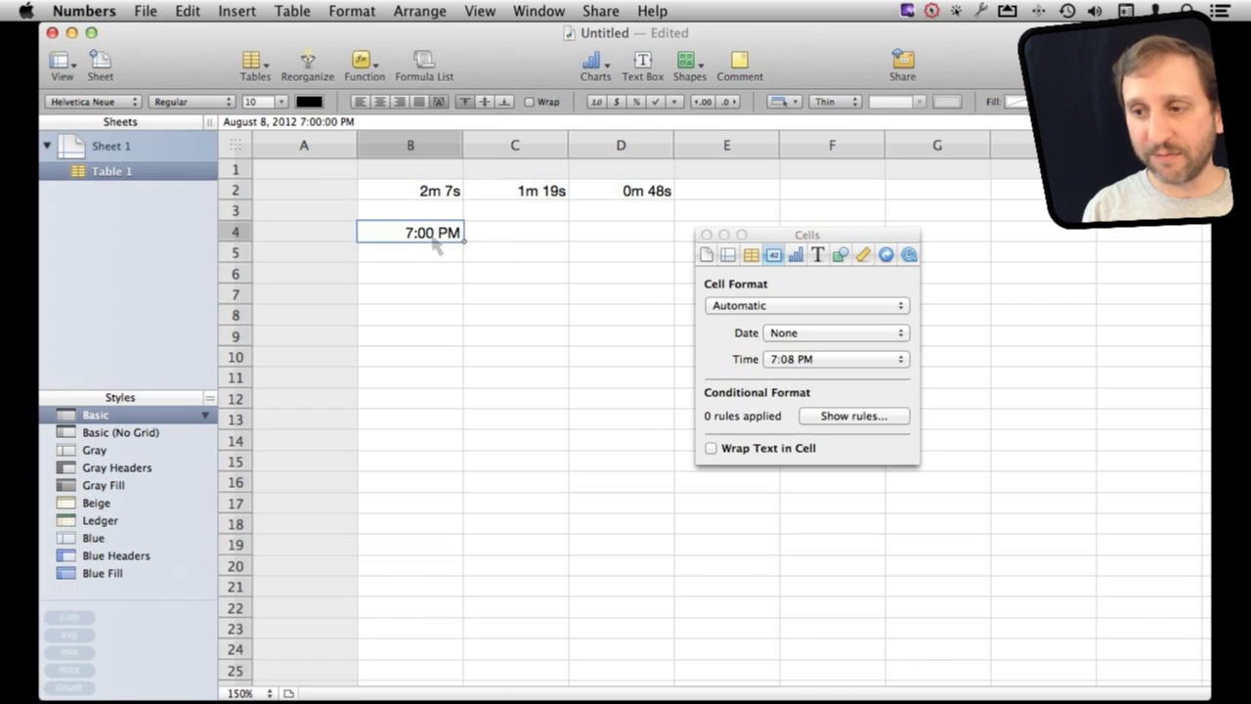
pyautogui.press('Tab')
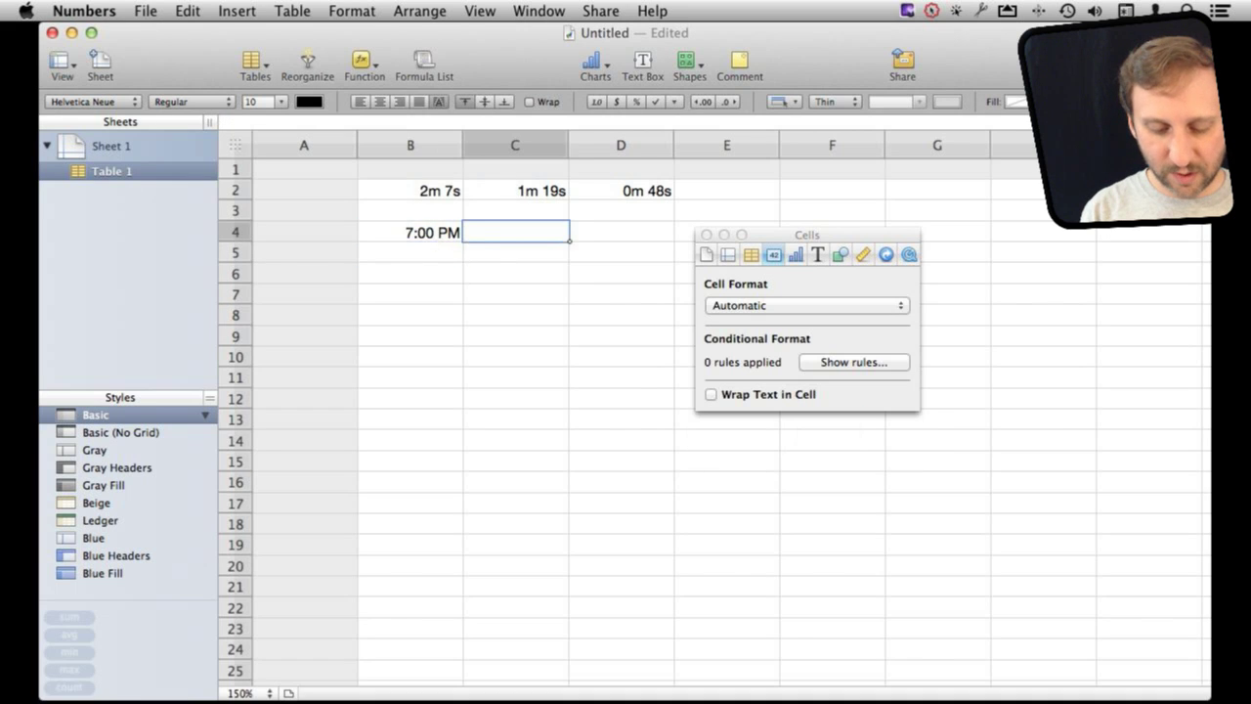
pyautogui.write('21:')
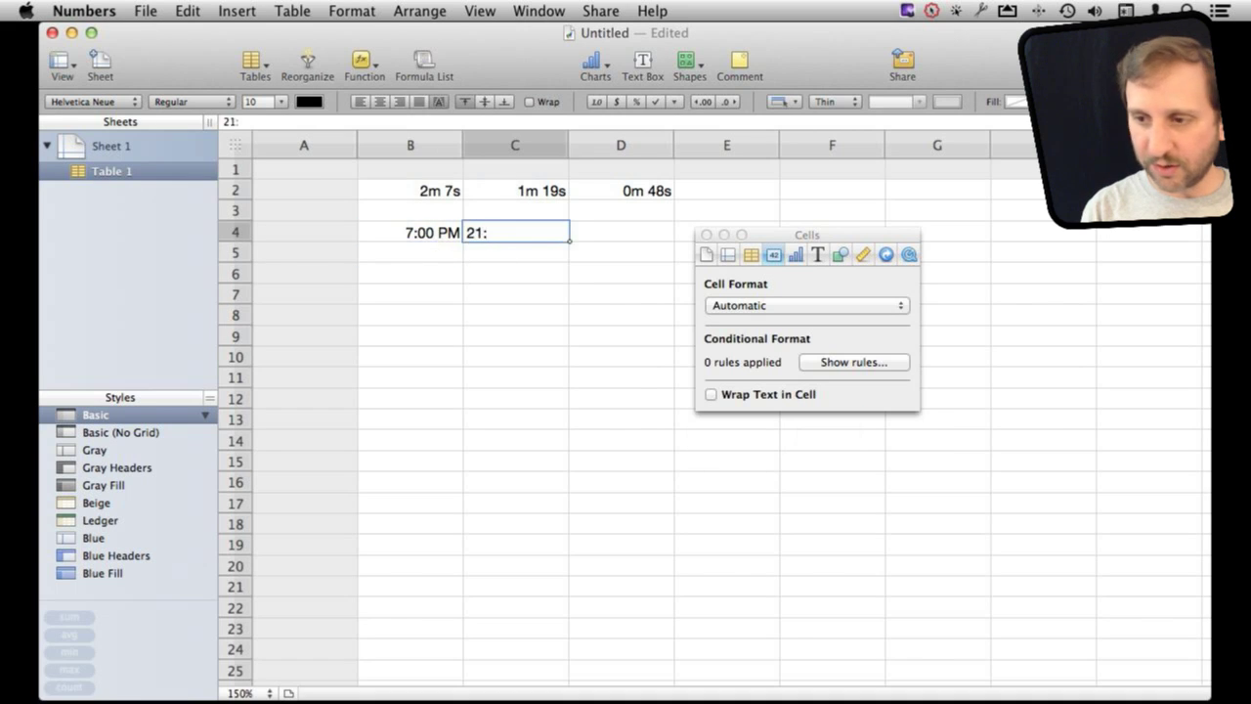
pyautogui.write('30')
pyautogui.press('Return')
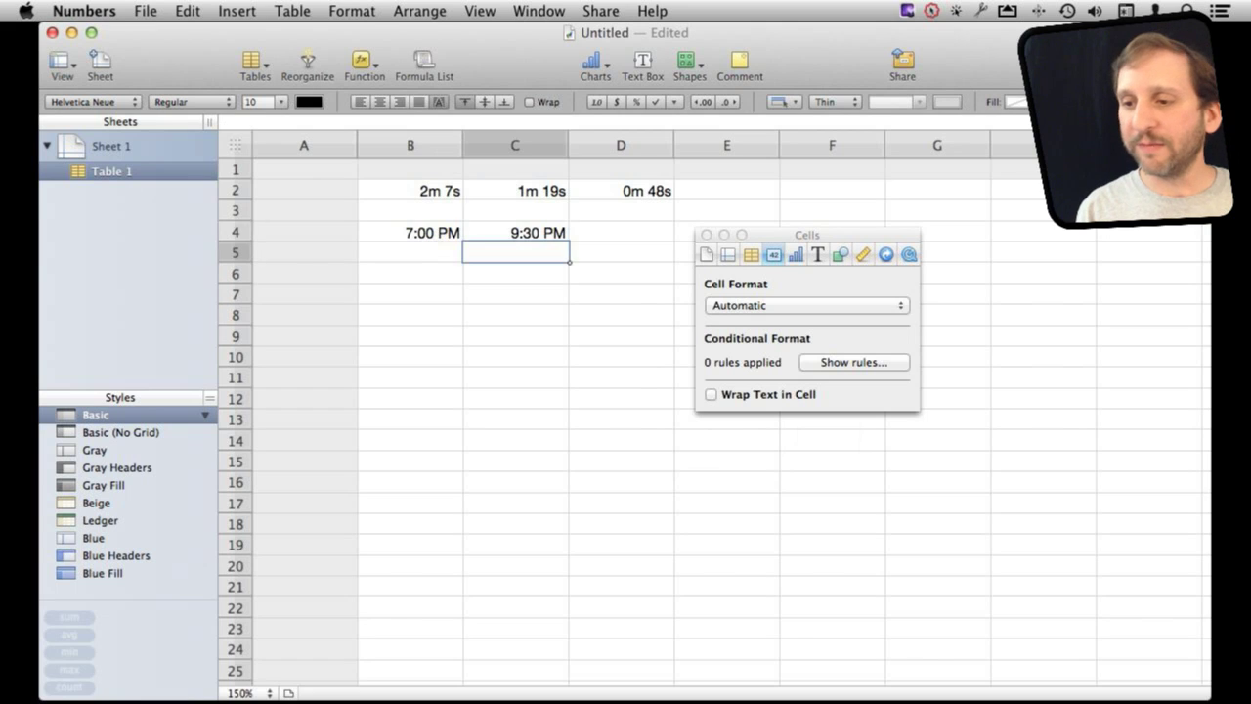
pyautogui.click(515, 233)
# Step: Enter =C4-B4 in D4 to show the 2h 30m difference
pyautogui.click(621, 233)
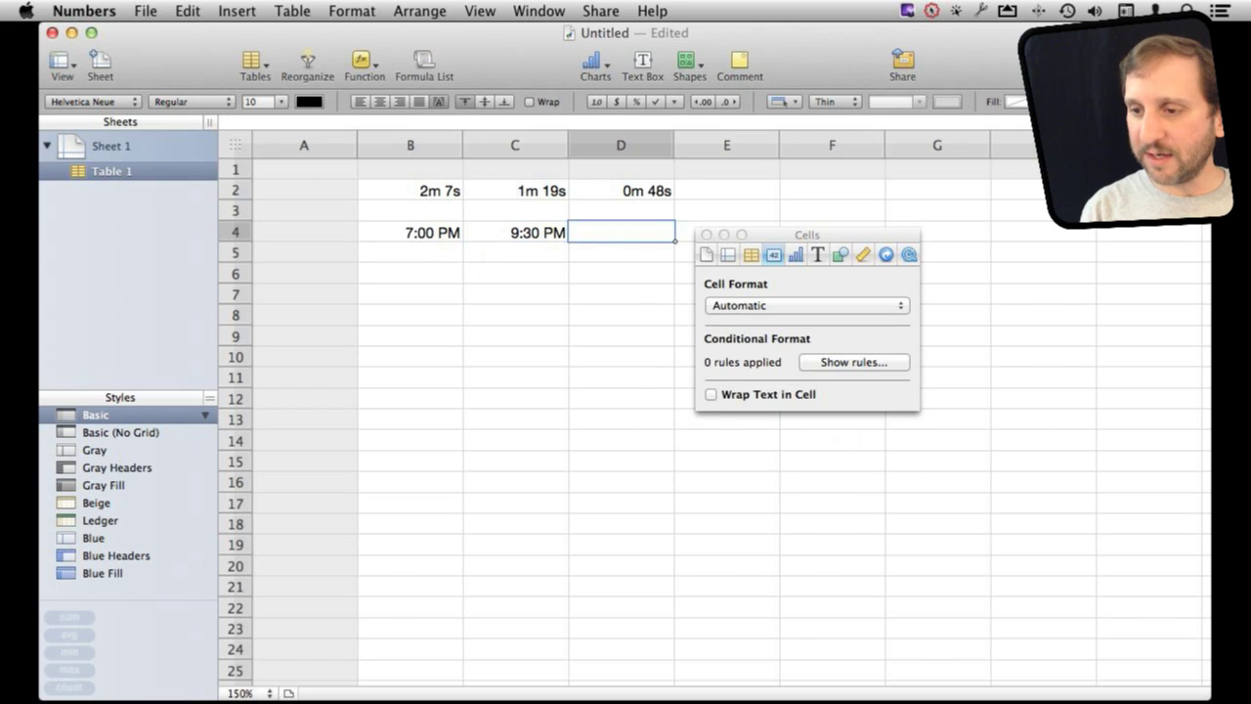
pyautogui.write('=')
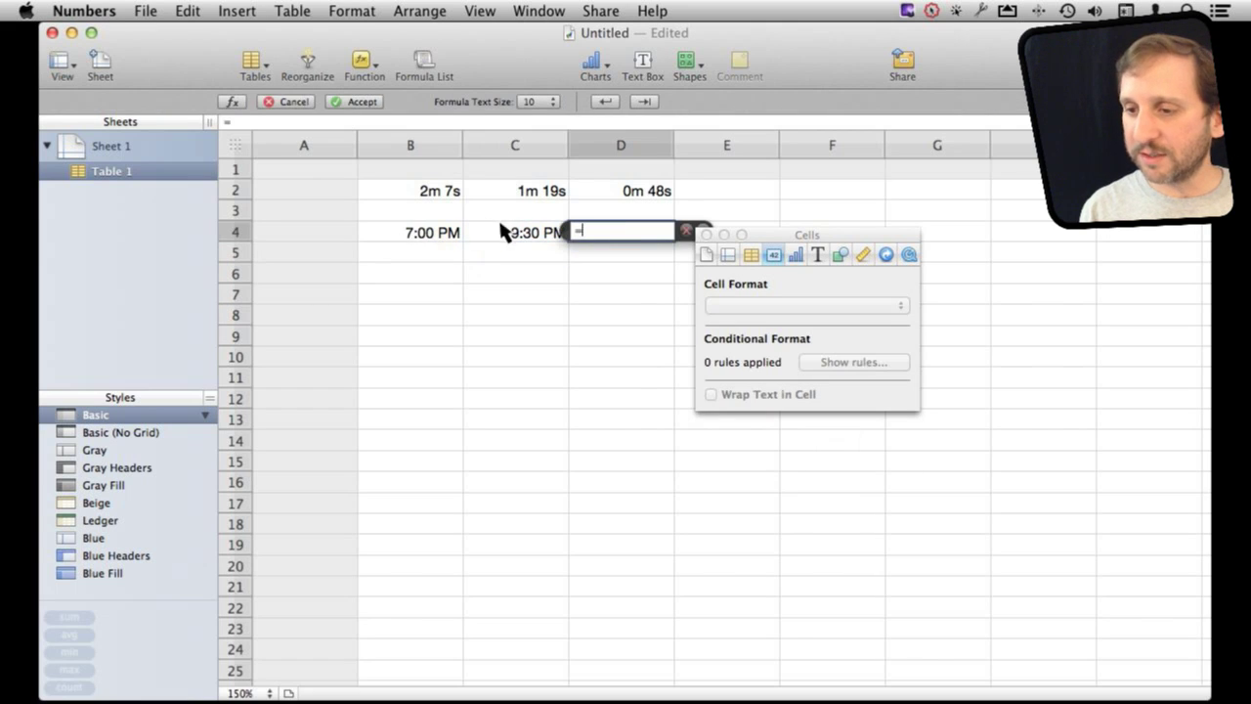
pyautogui.click(502, 231)
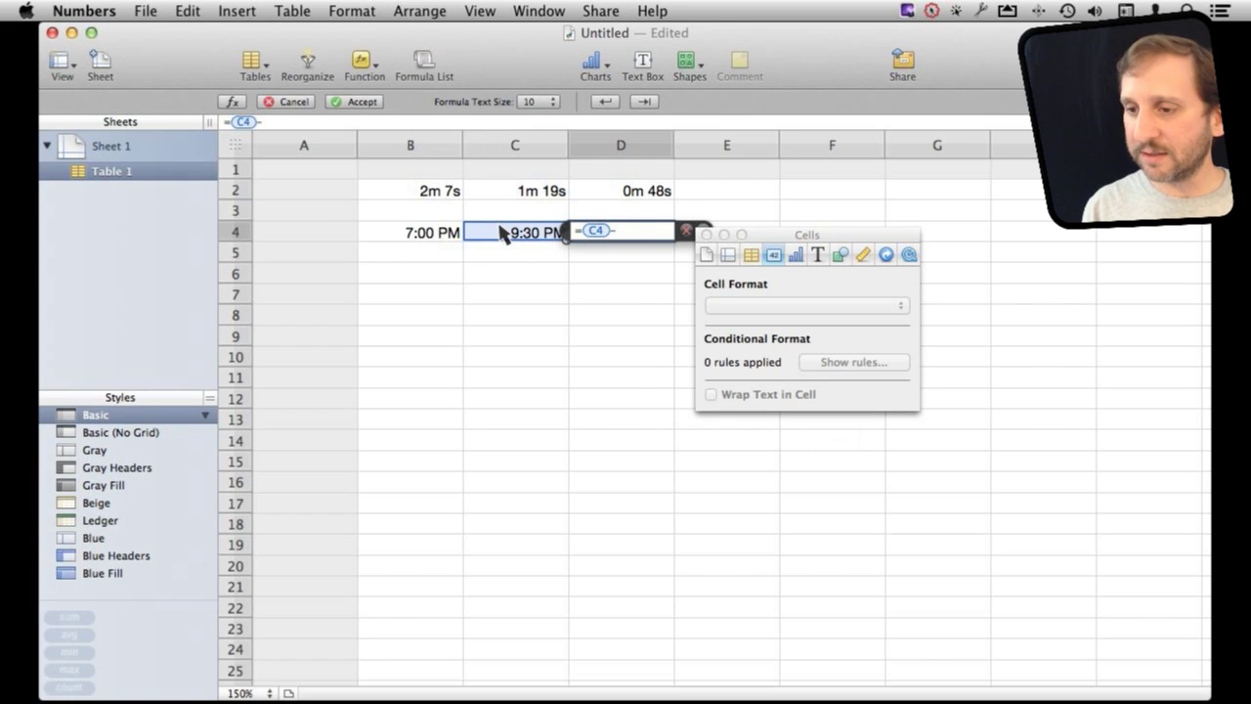
pyautogui.write('-B4')
pyautogui.press('Return')
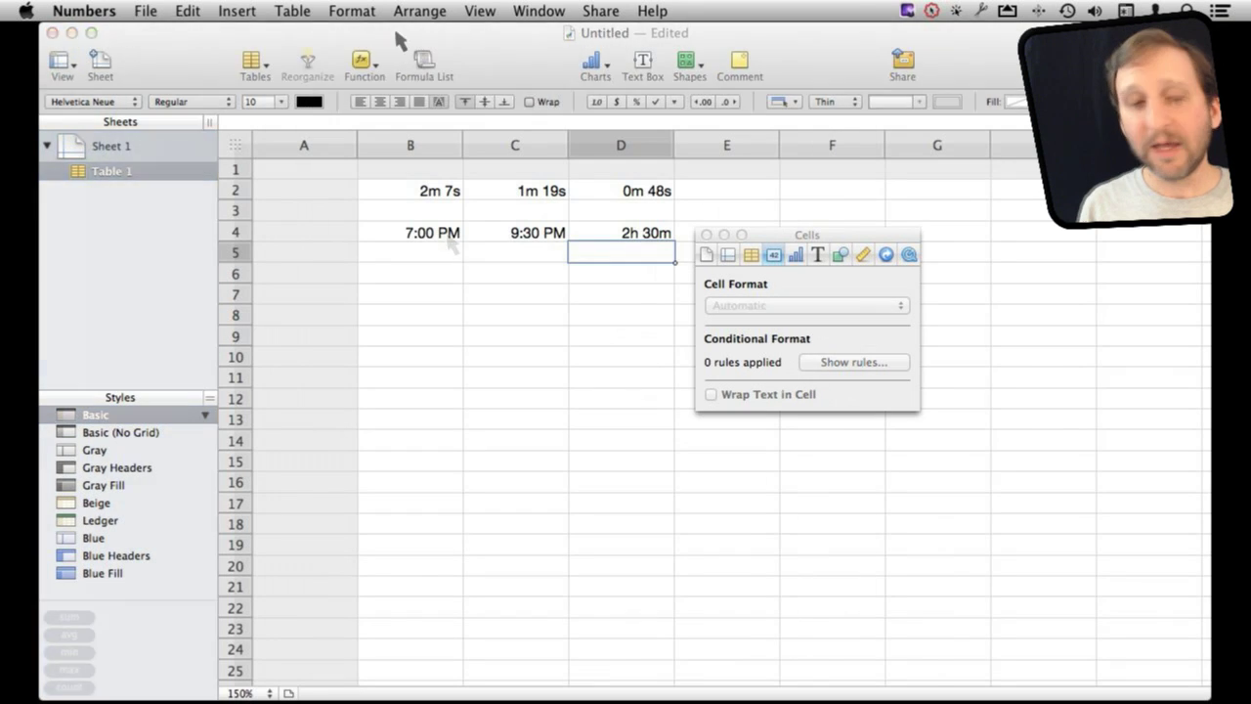
# Step: Enter 20:00 (8:00 PM) in B5 and a 3s duration in C5
pyautogui.click(451, 257)
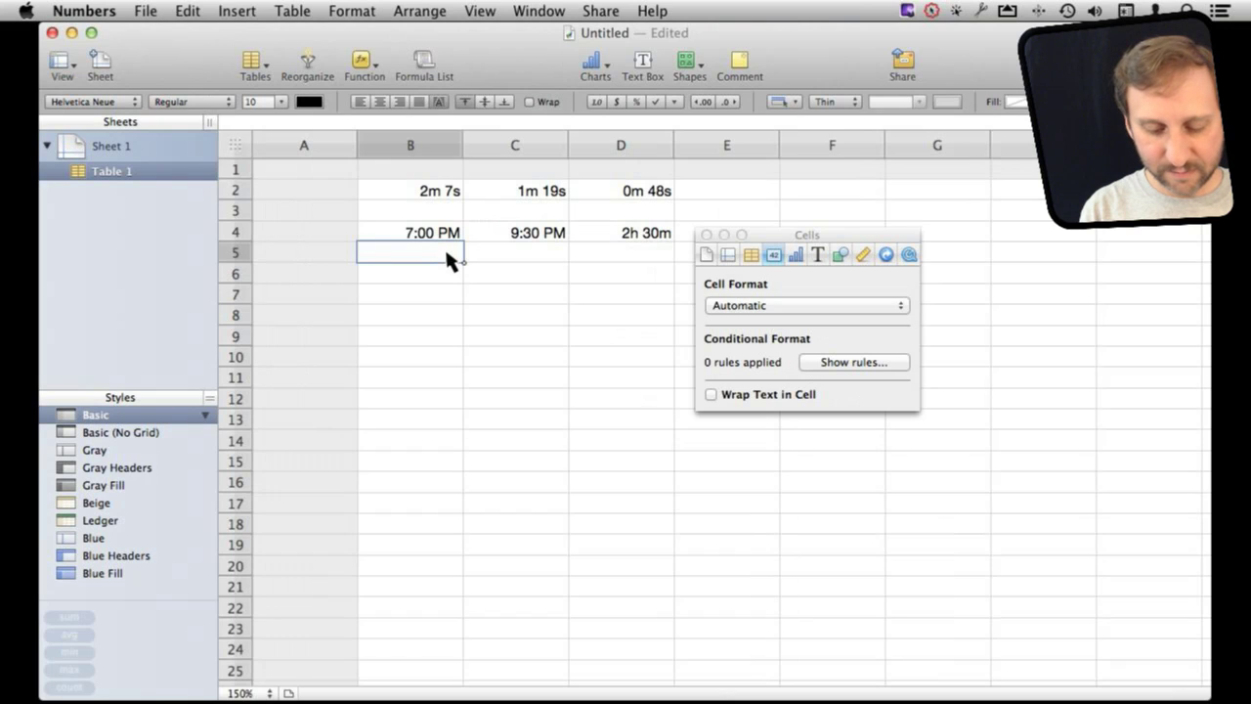
pyautogui.write('20:00')
pyautogui.press('Return')
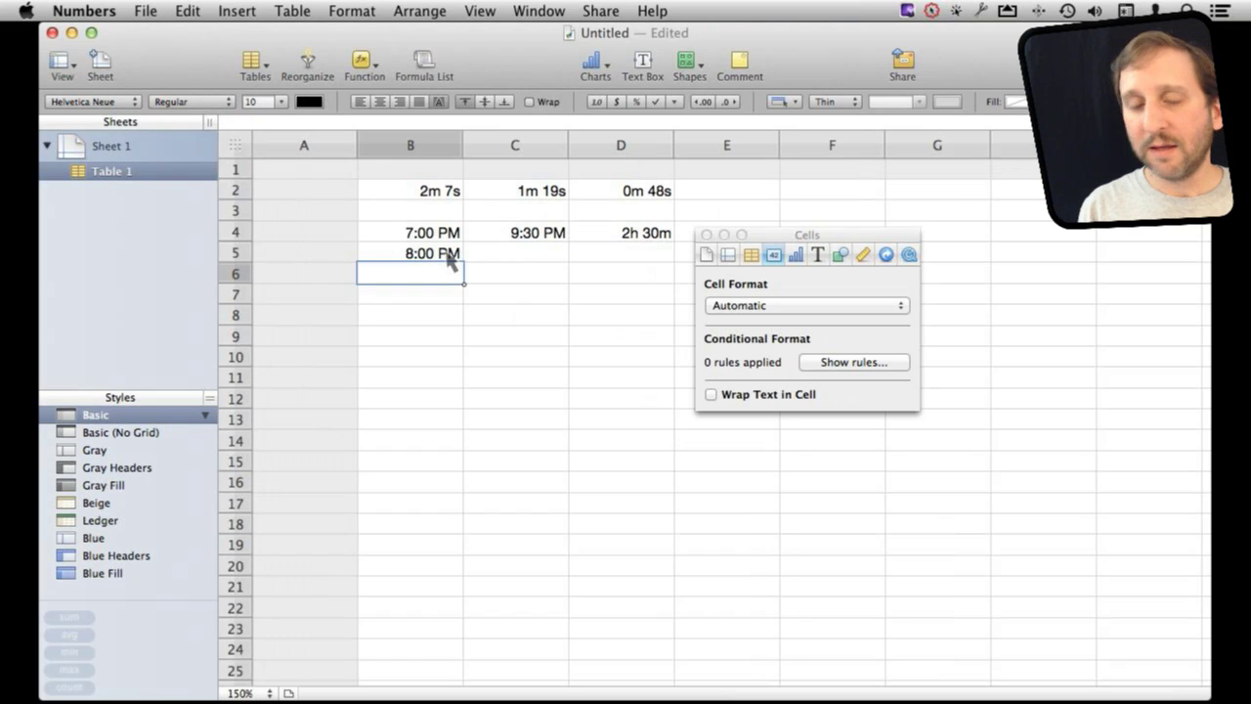
pyautogui.press('Up')
pyautogui.press('Right')
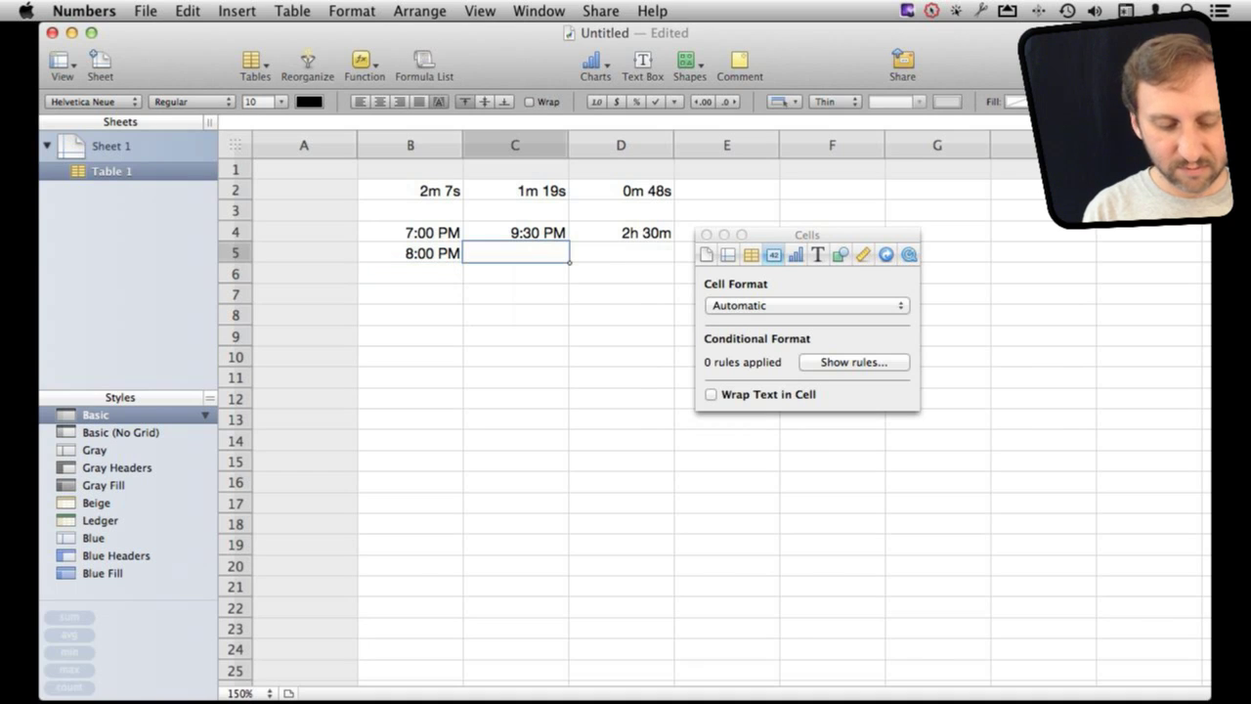
pyautogui.write('3s')
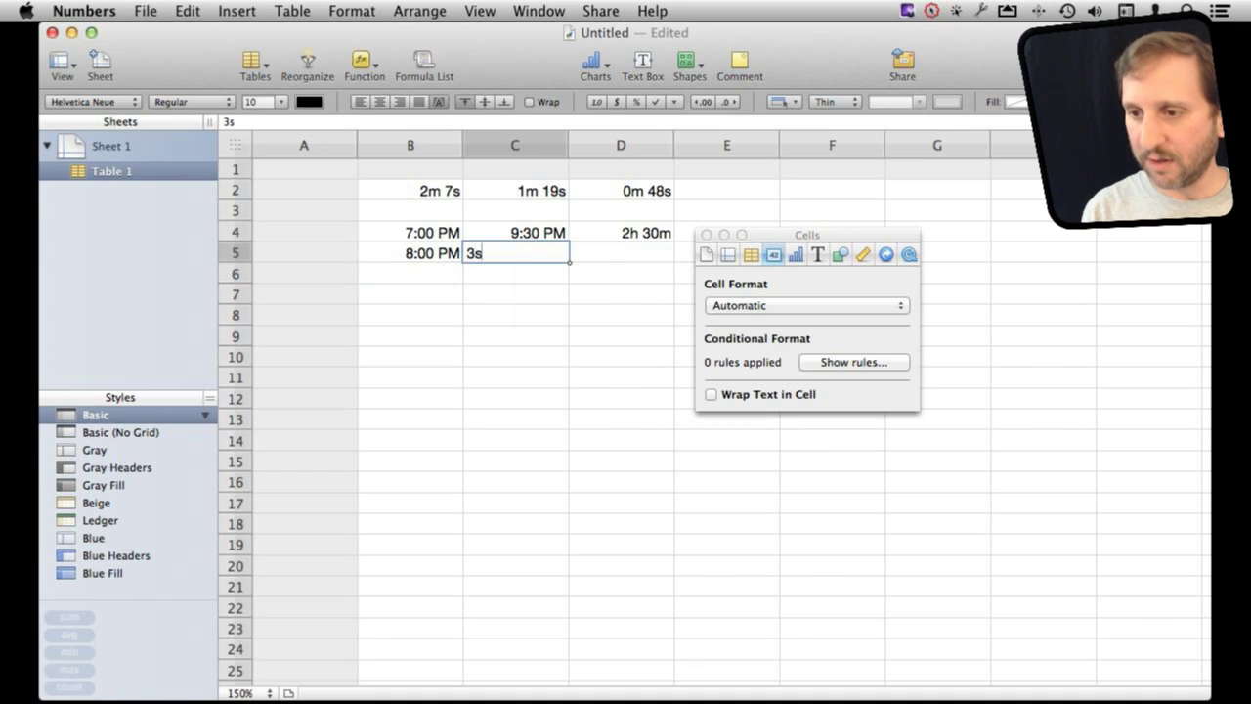
pyautogui.press('Return')
# Step: Enter =B5-C5 in D5 to subtract the 3 seconds from 8:00 PM
pyautogui.press('Up')
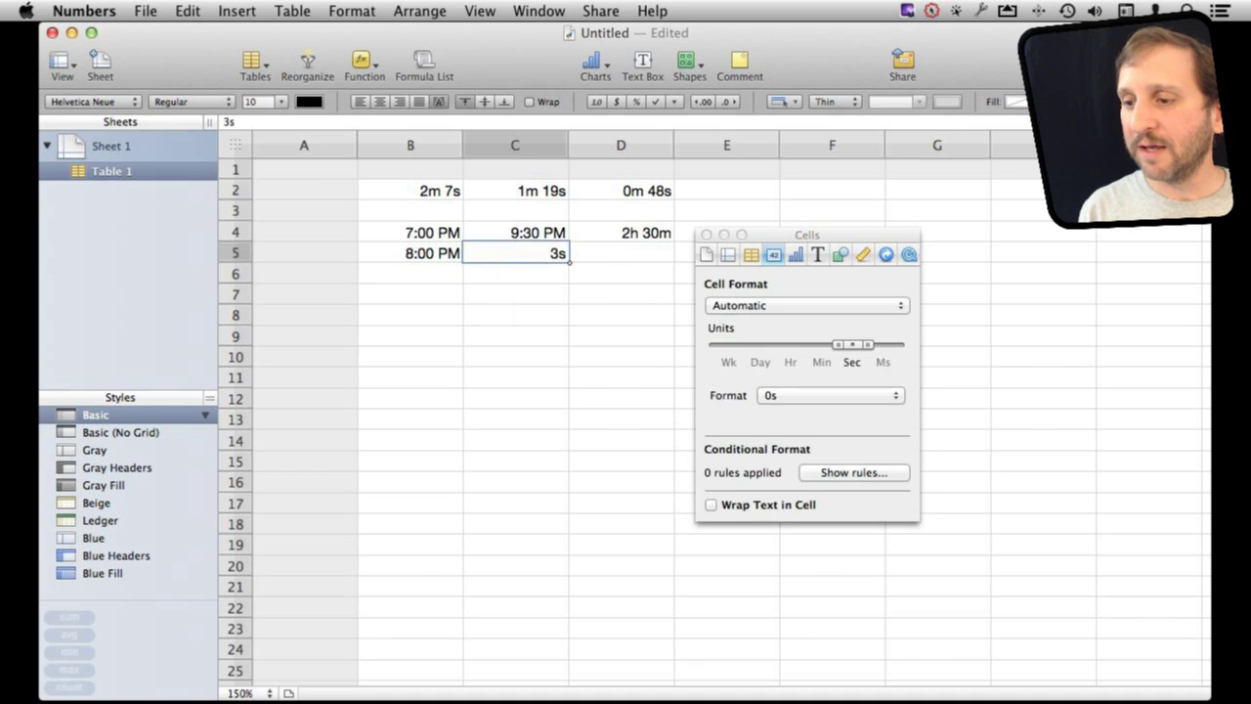
pyautogui.press('Right')
pyautogui.write('=')
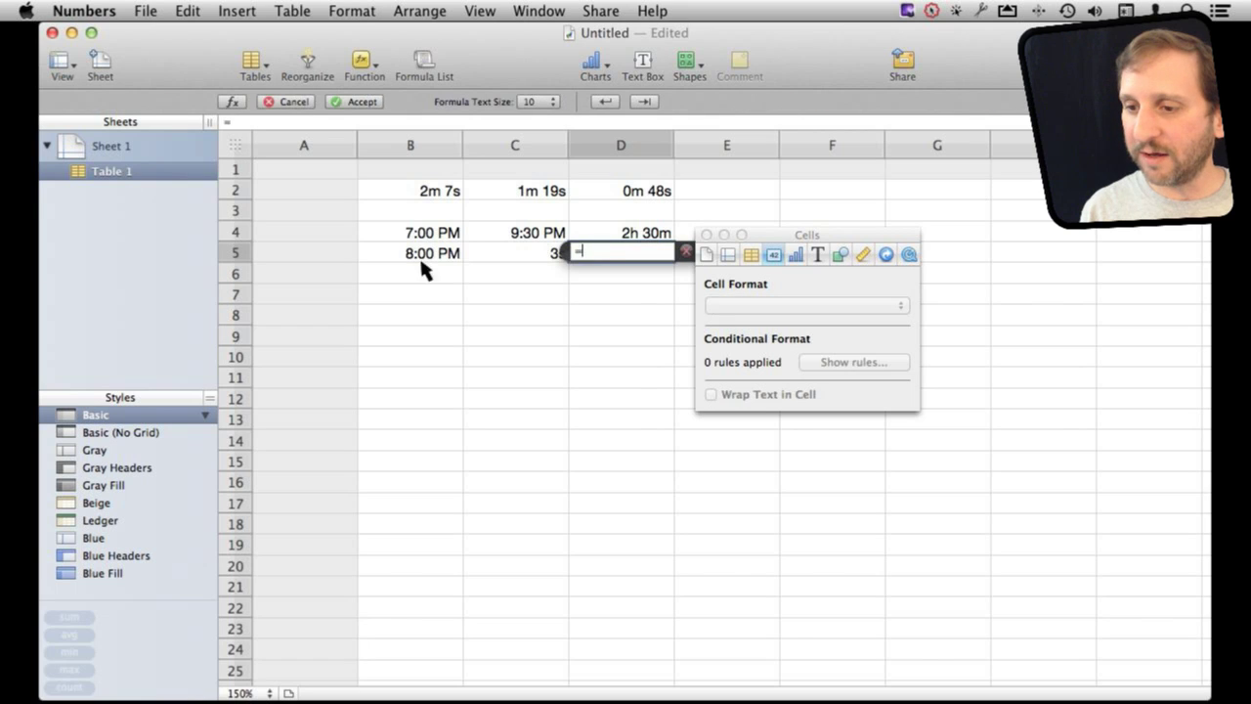
pyautogui.click(411, 252)
pyautogui.write('-')
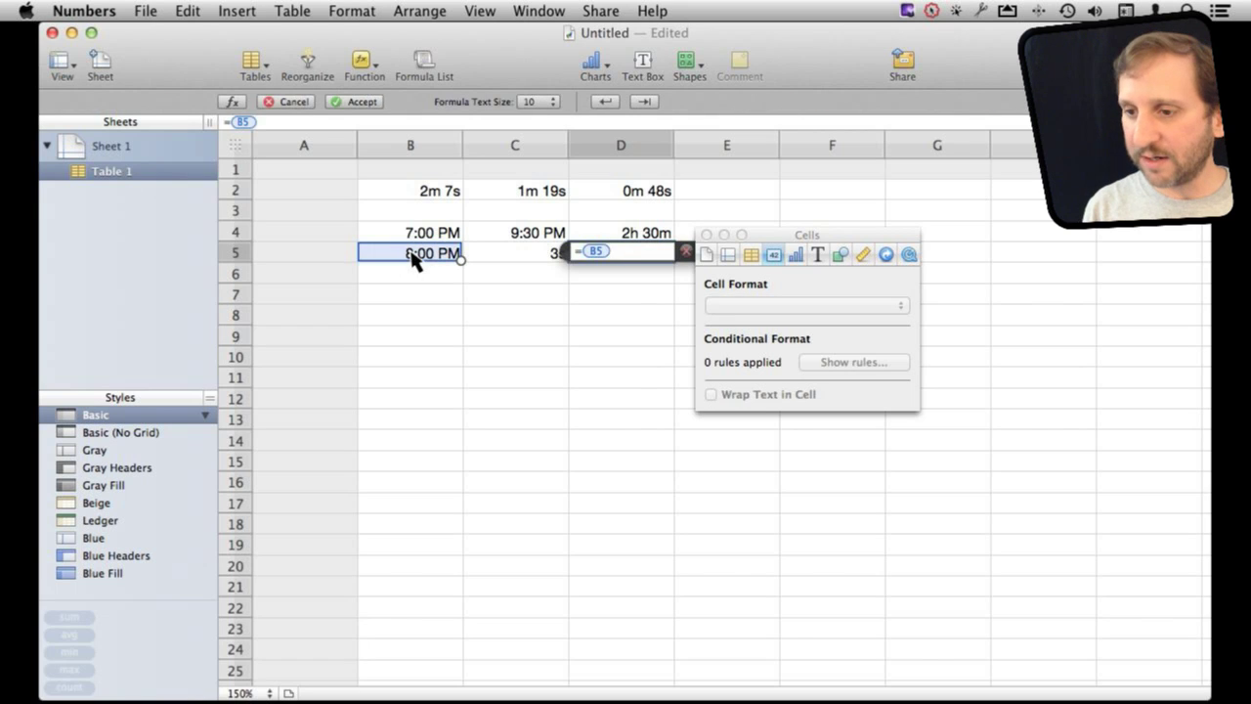
pyautogui.click(487, 258)
pyautogui.press('Return')
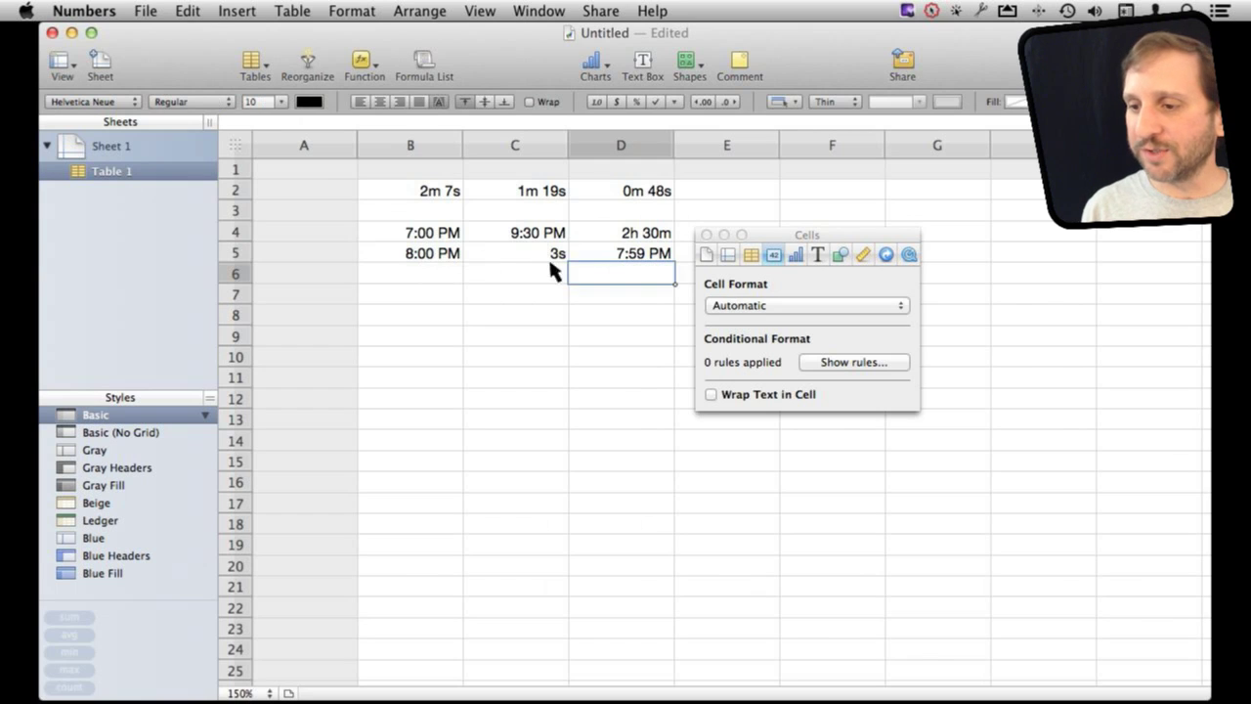
# Step: Give D5 the 7:08:09 PM time format so it reads 7:59:57 PM
pyautogui.click(635, 255)
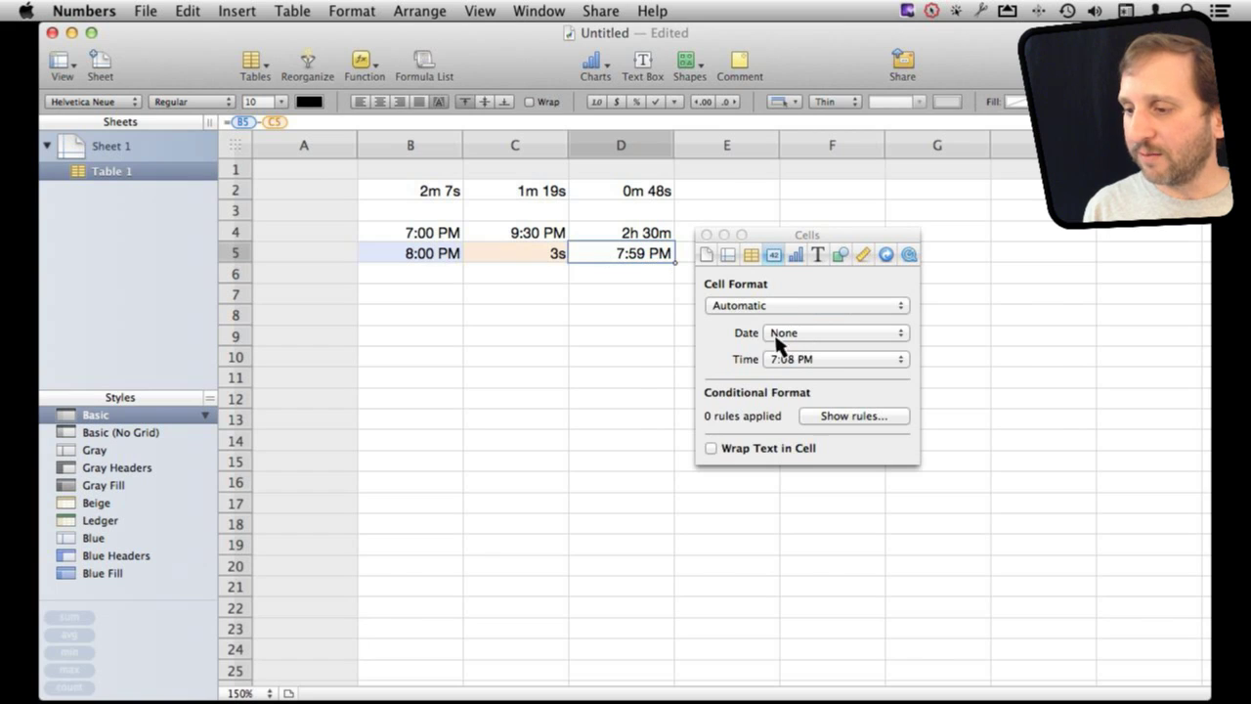
pyautogui.click(802, 359)
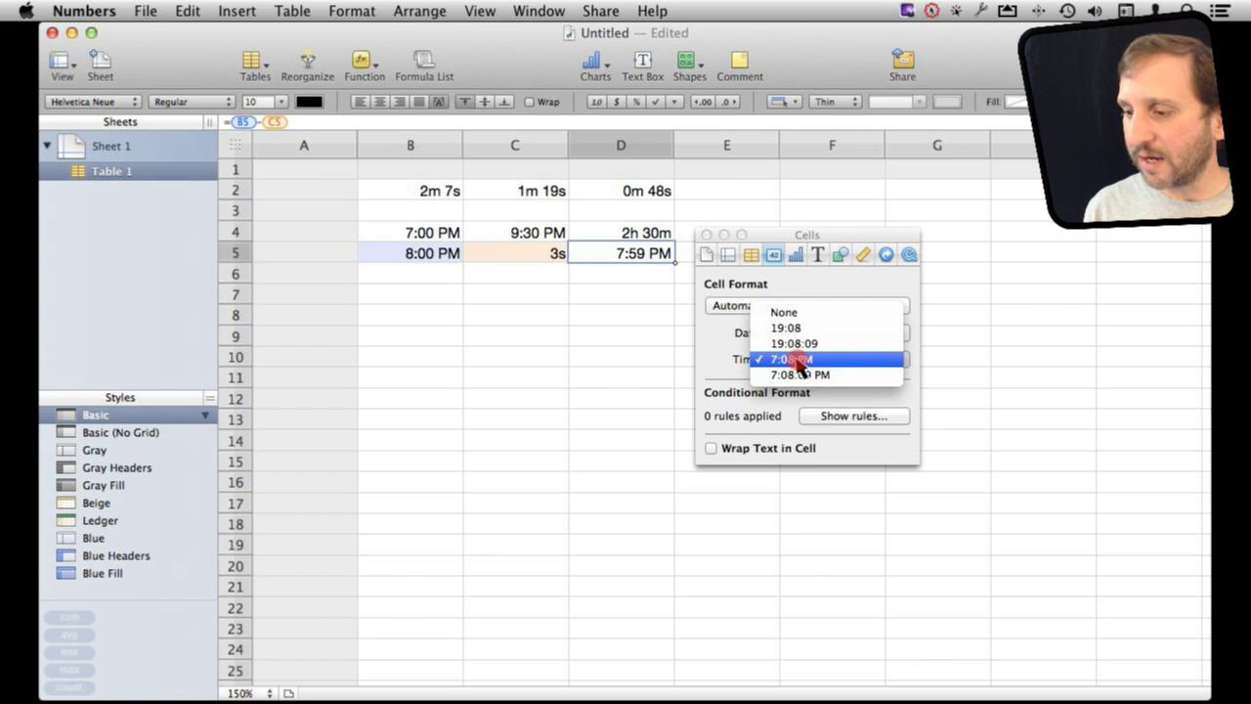
pyautogui.click(804, 376)
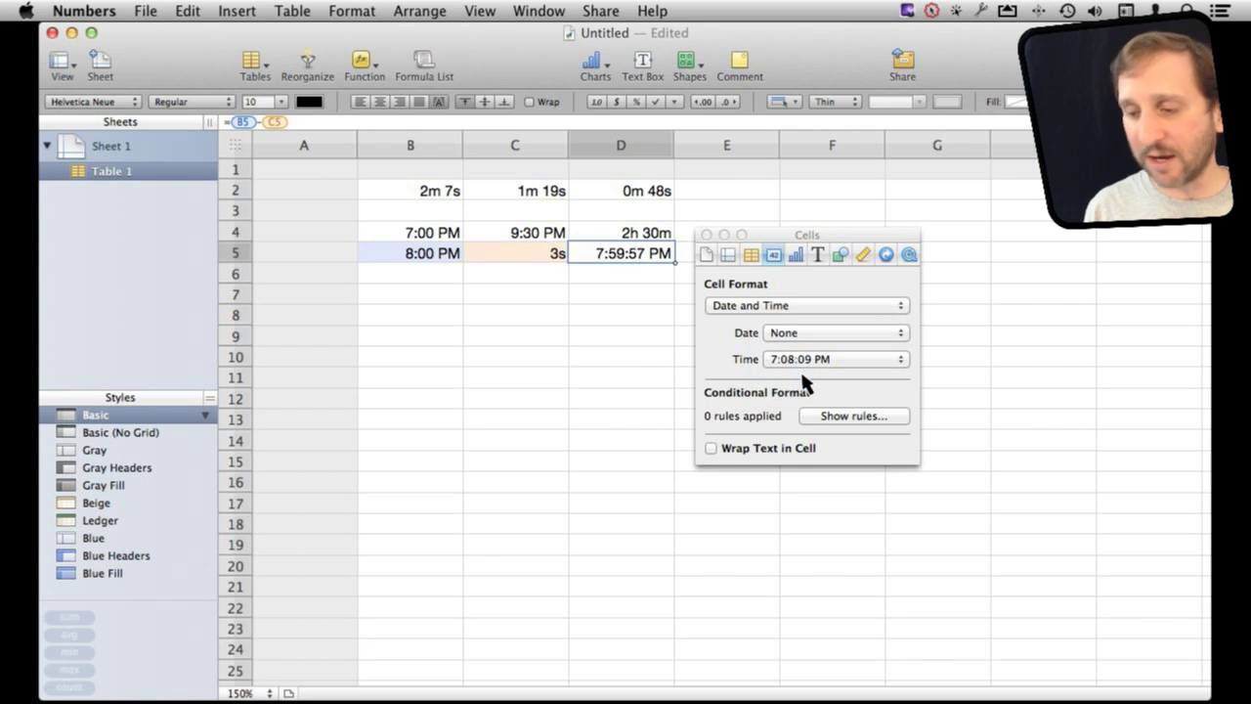
pyautogui.click(414, 297)
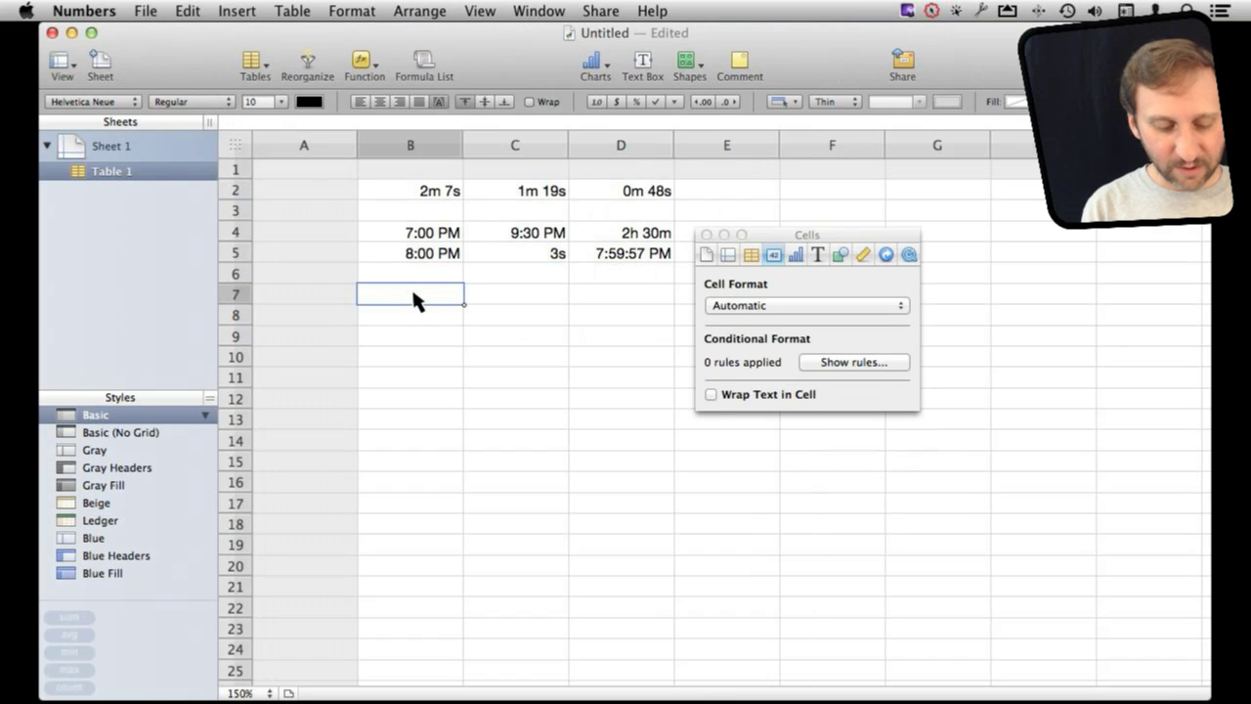
# Step: Enter Jan 9, 2013 in B7 and Oct 5, 2012 in C7
pyautogui.write('Jan 9')
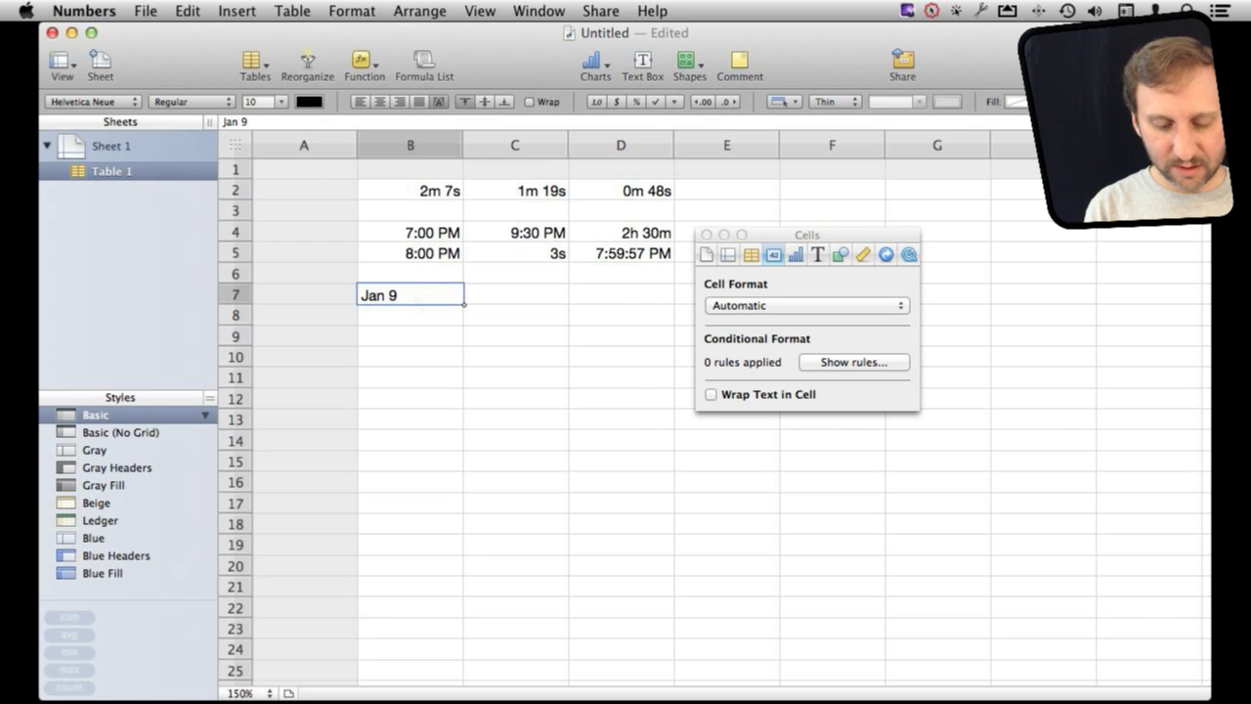
pyautogui.write(', 20')
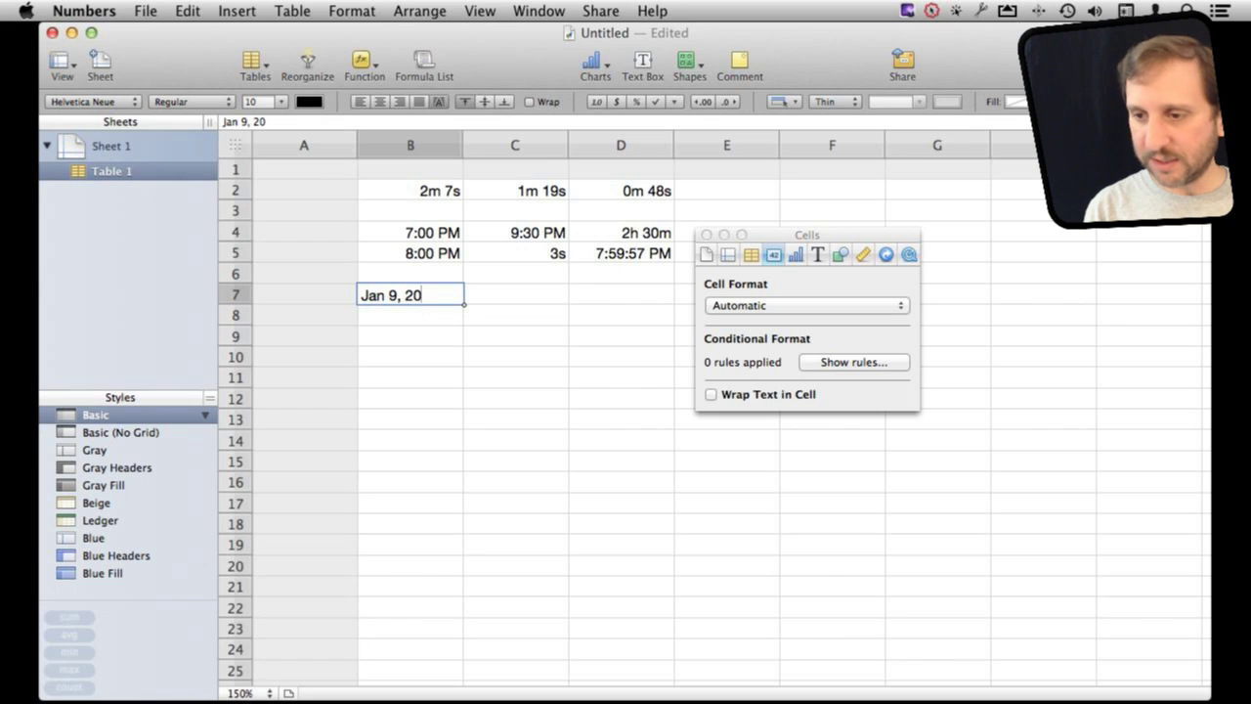
pyautogui.write('13')
pyautogui.press('Return')
pyautogui.press('Up')
pyautogui.press('Right')
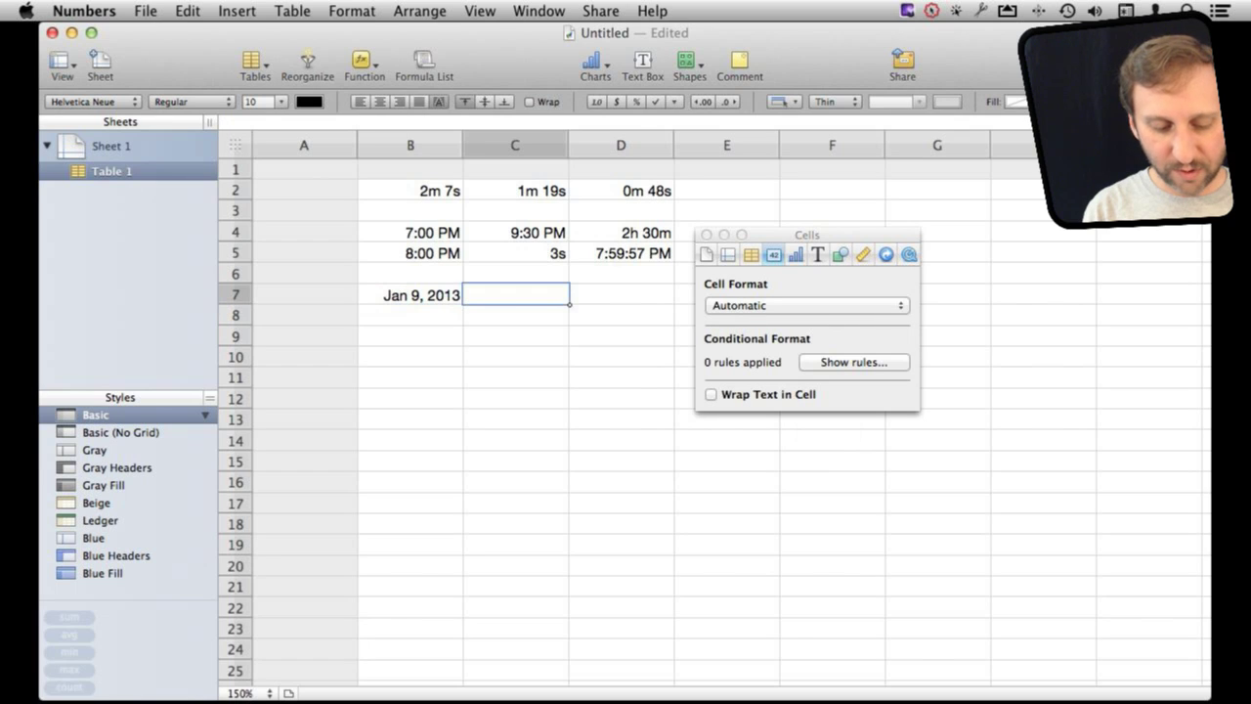
pyautogui.write('oct 5, 2012')
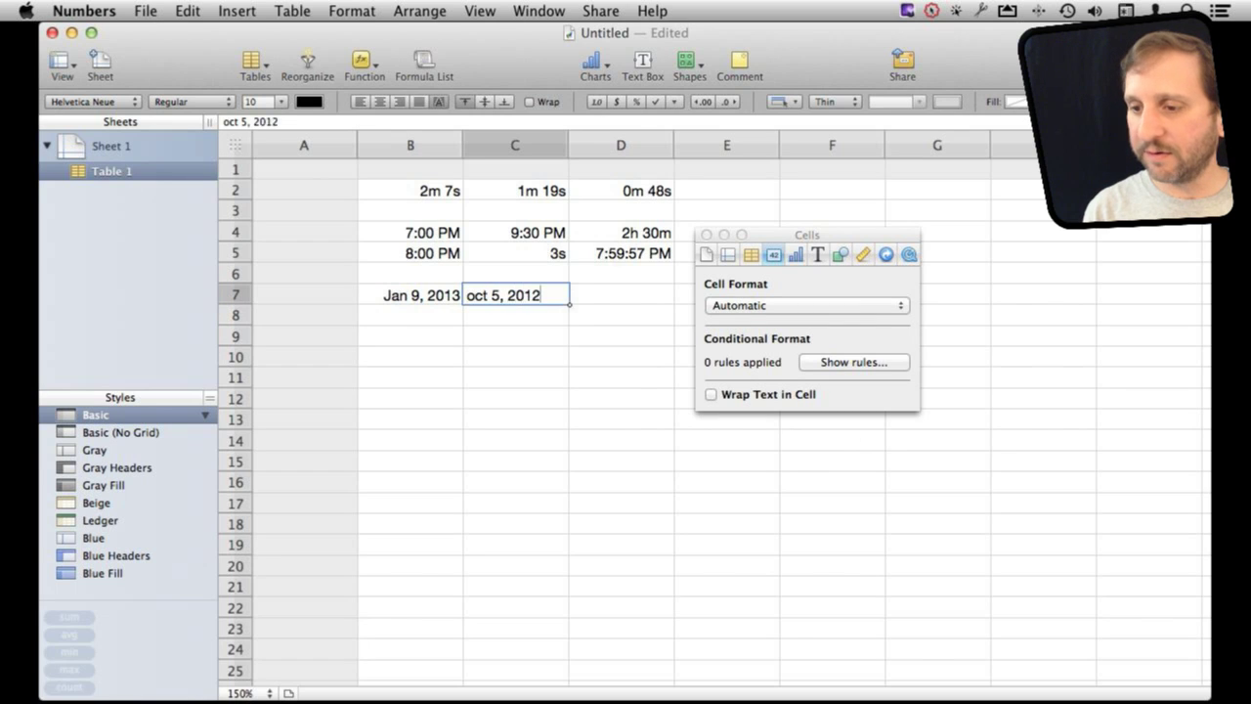
pyautogui.press('Return')
pyautogui.press('Up')
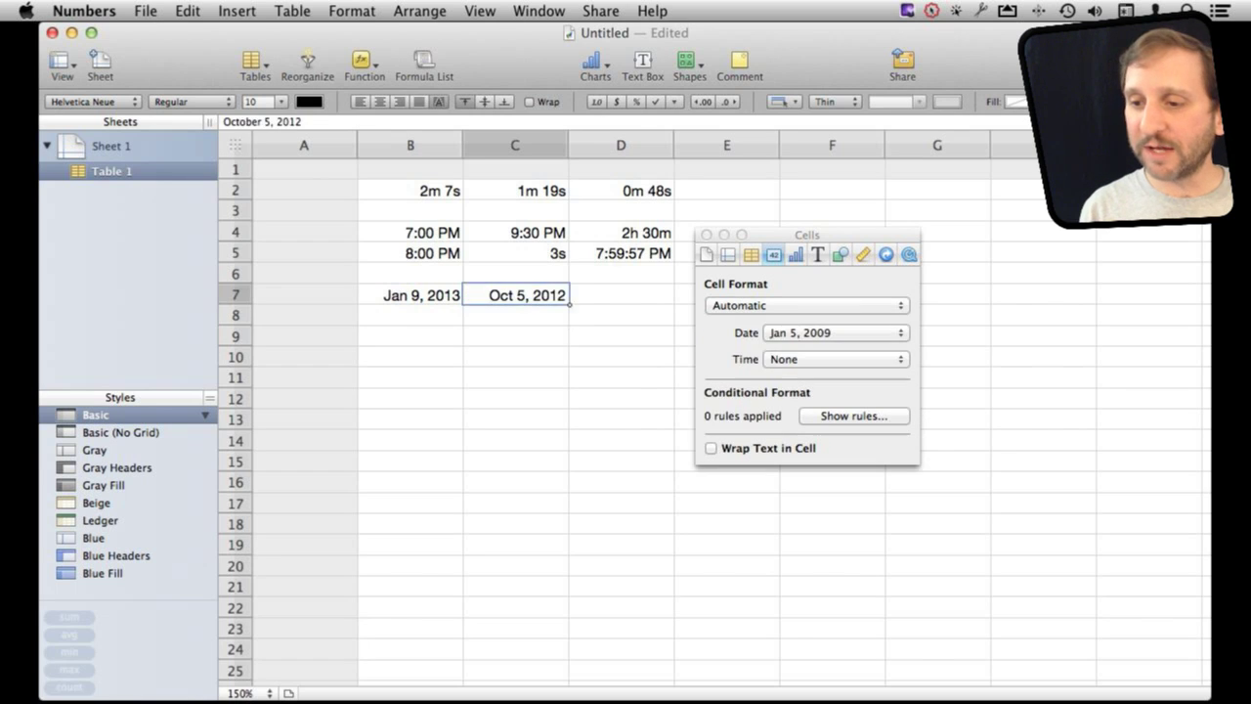
pyautogui.press('Left')
pyautogui.press('Right')
# Step: Enter =B7-C7 in D7 to show the 96d gap between the dates
pyautogui.click(620, 294)
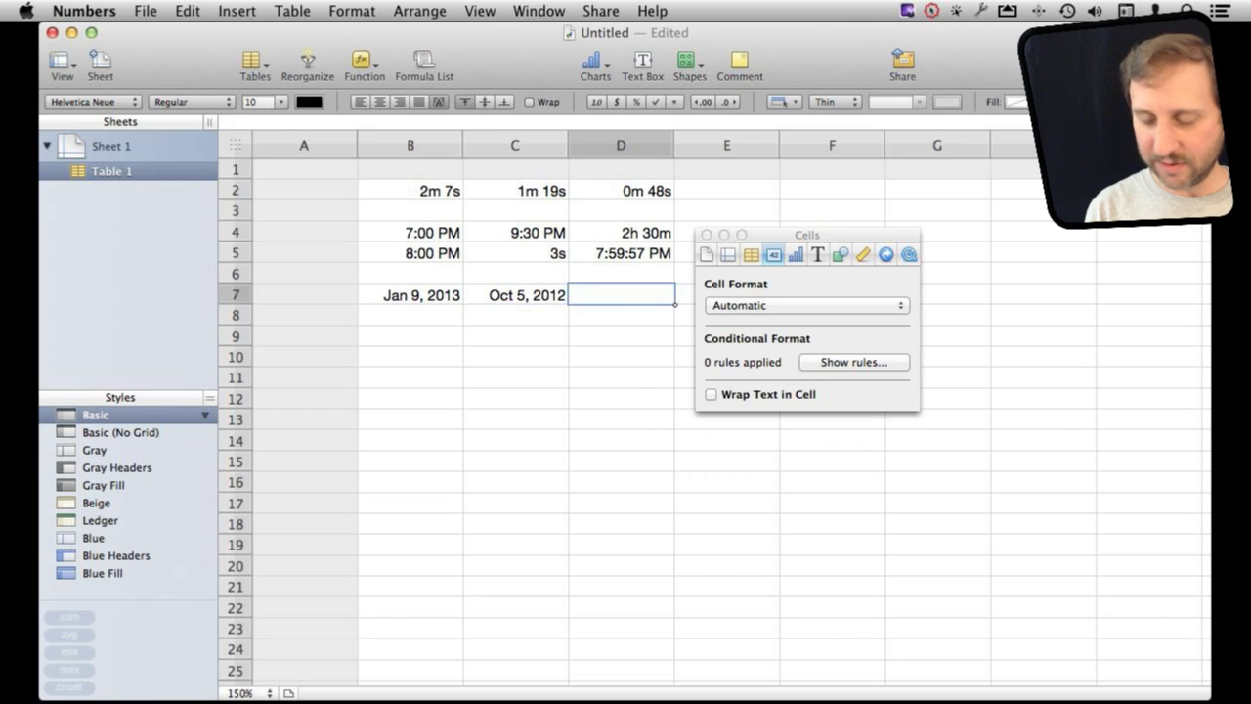
pyautogui.write('=')
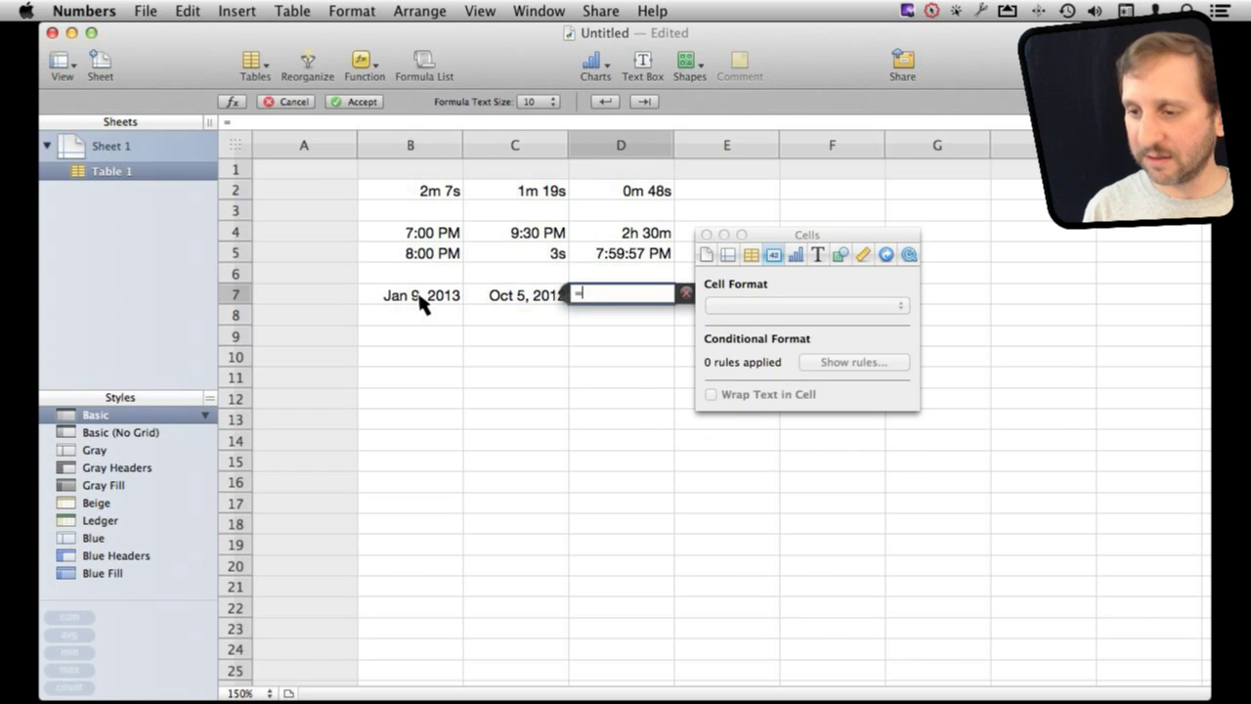
pyautogui.click(421, 303)
pyautogui.write('-C7')
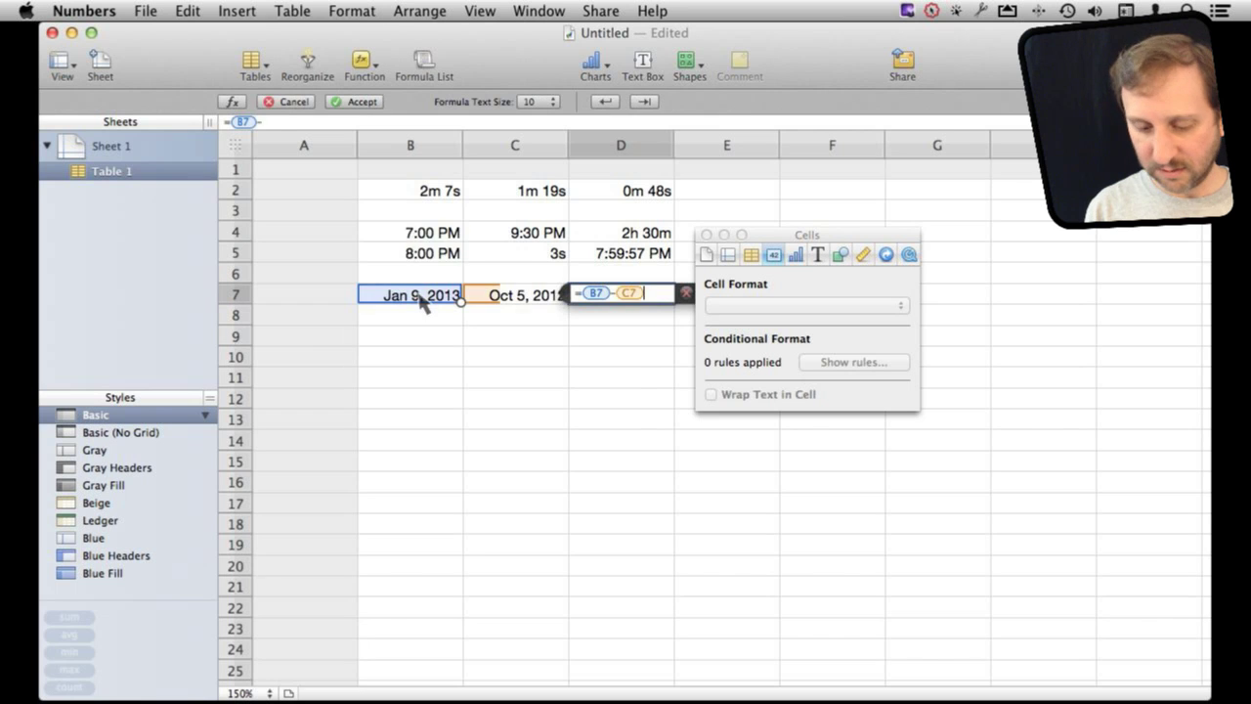
pyautogui.press('Return')
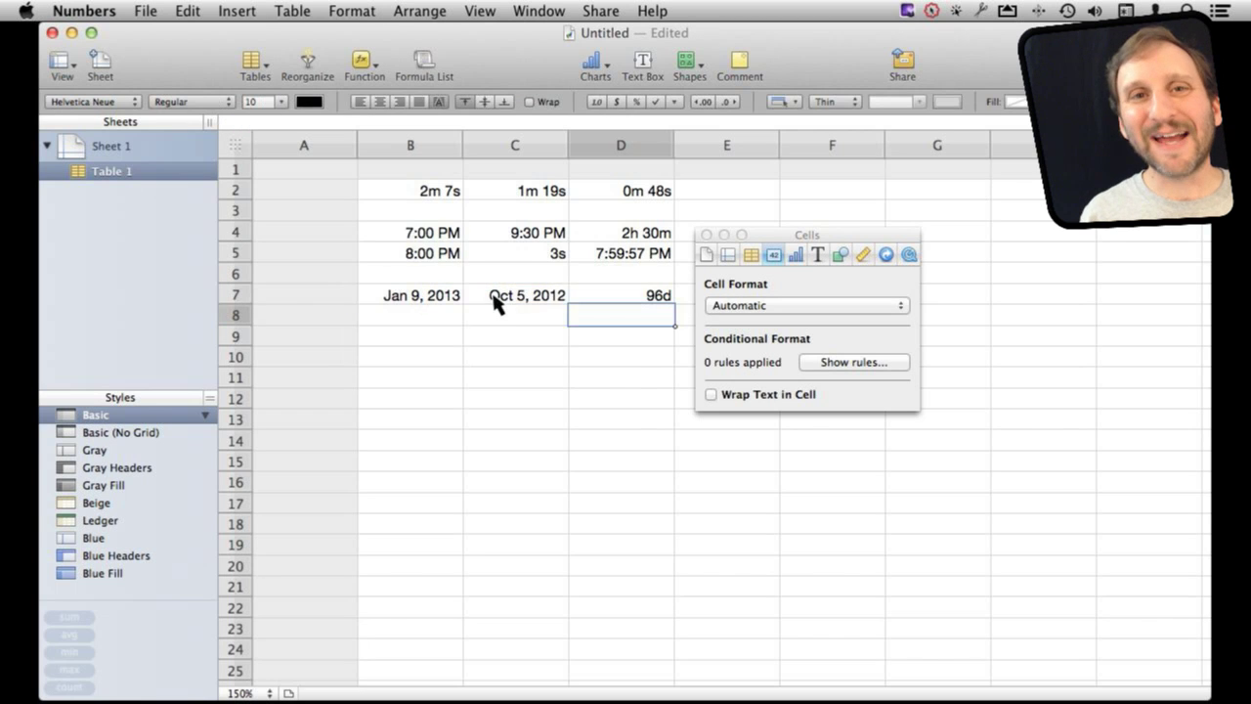